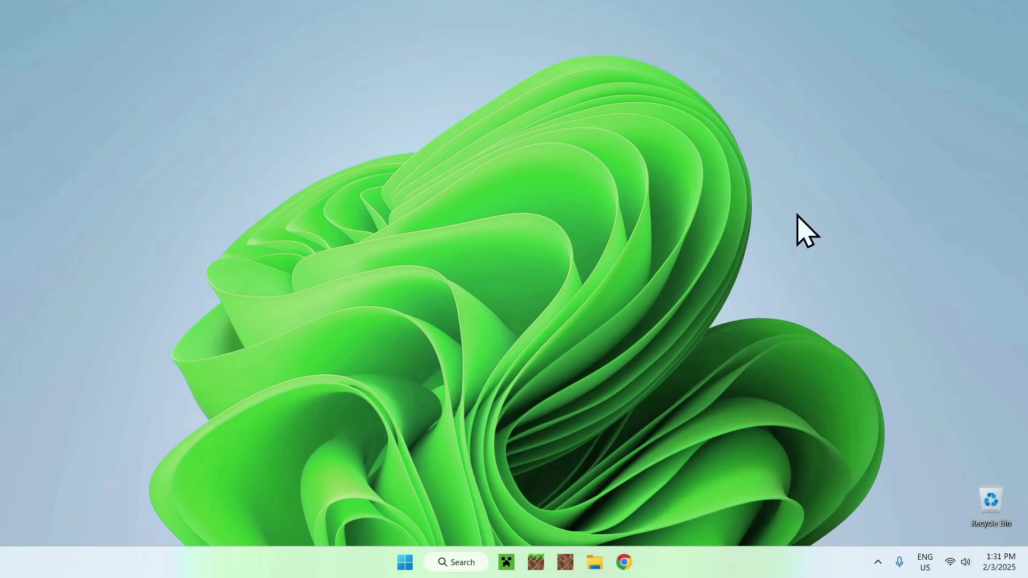
- Launch the browser, search Google for 'Modrinth' and open the first Modrinth result
left_click(624, 562)
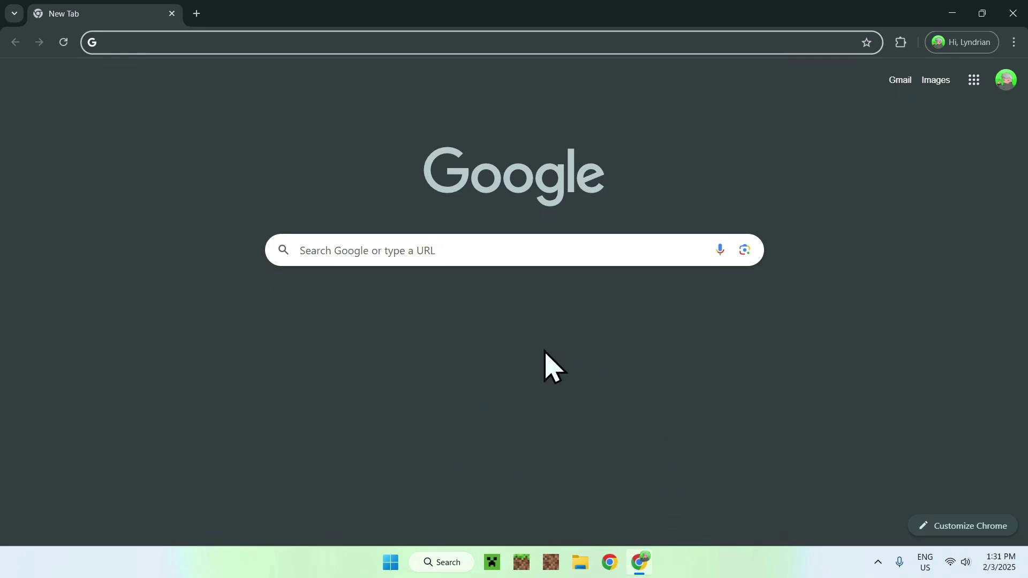
left_click(574, 249)
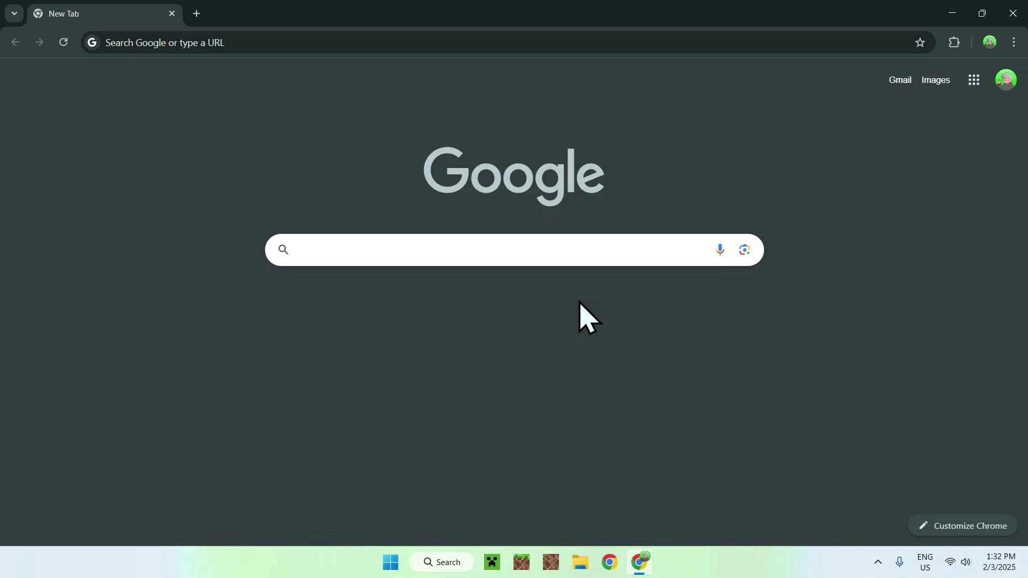
type("Modrinth")
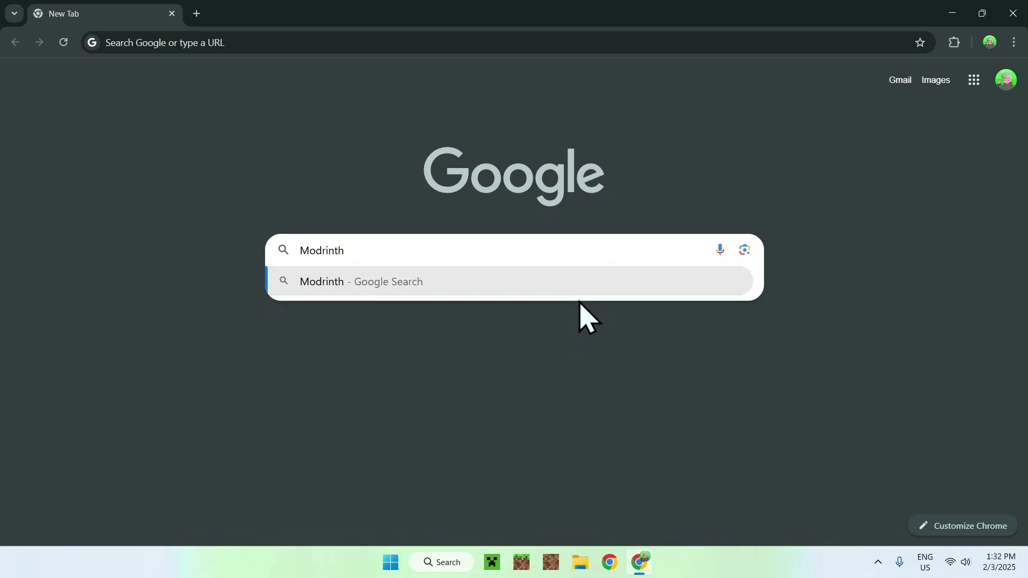
key("Return")
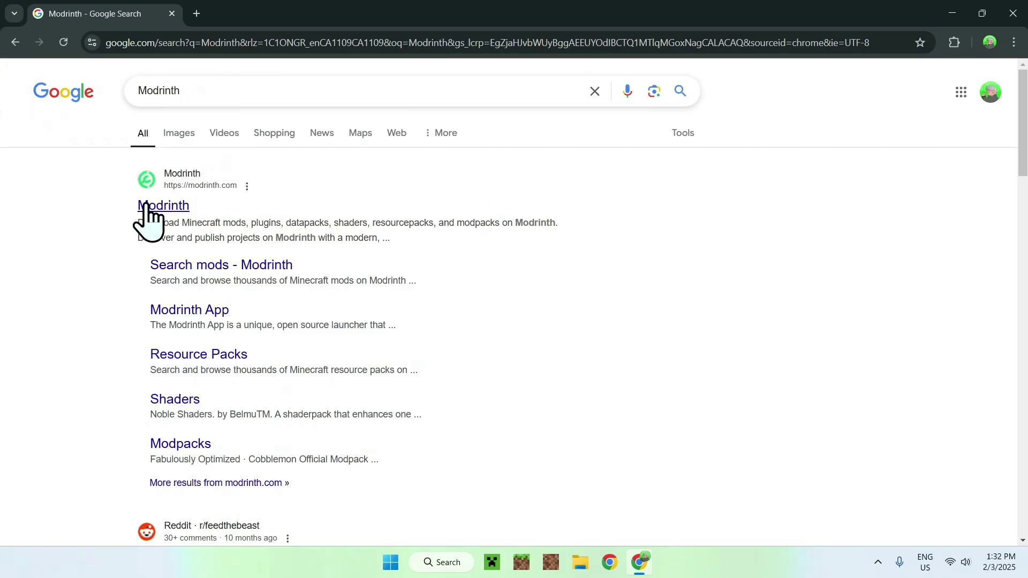
left_click(165, 207)
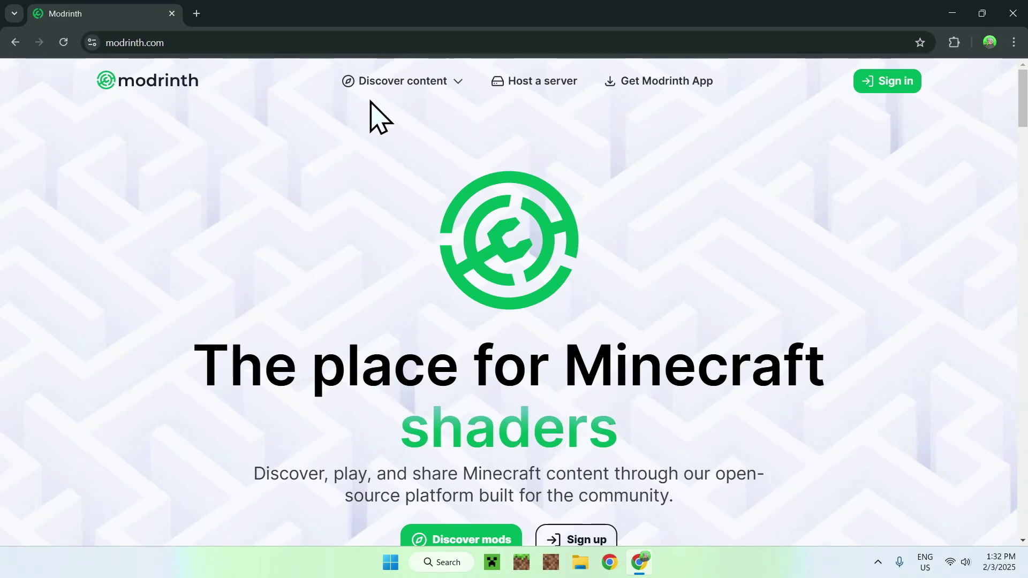
- Browse Modrinth's Shaders catalogue and search it for 'Soft Voxels Lite'
left_click(386, 84)
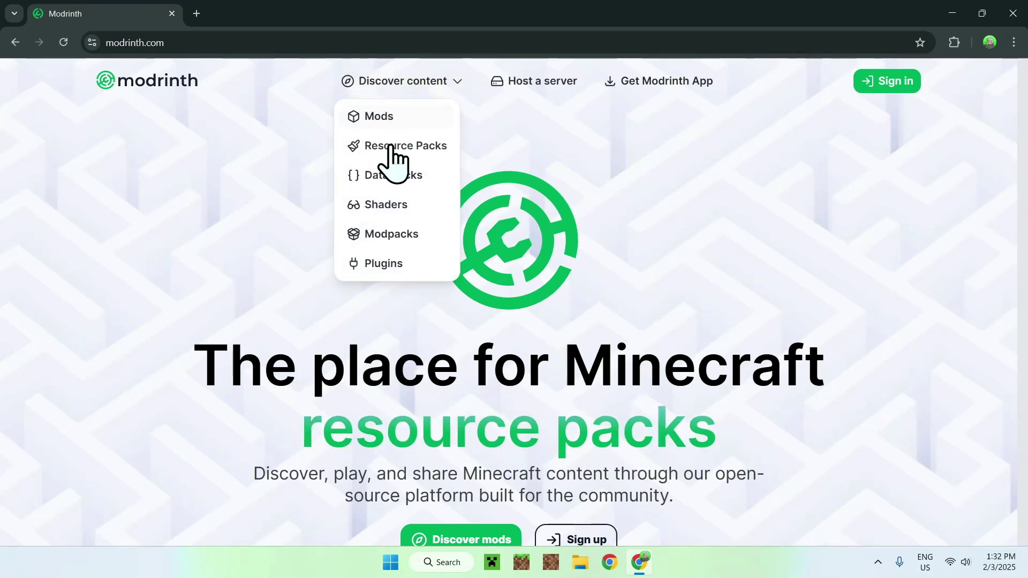
left_click(388, 205)
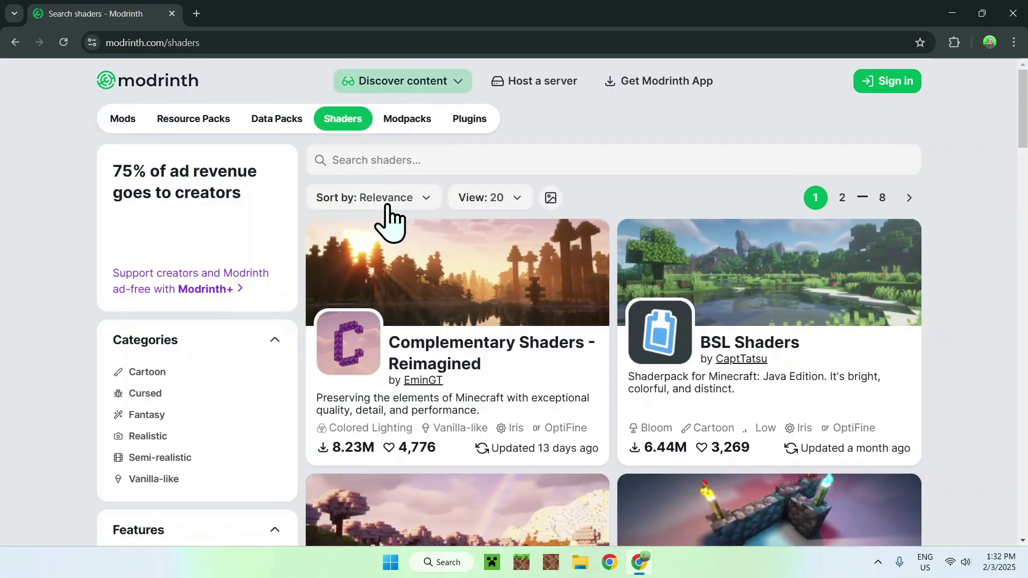
left_click(602, 158)
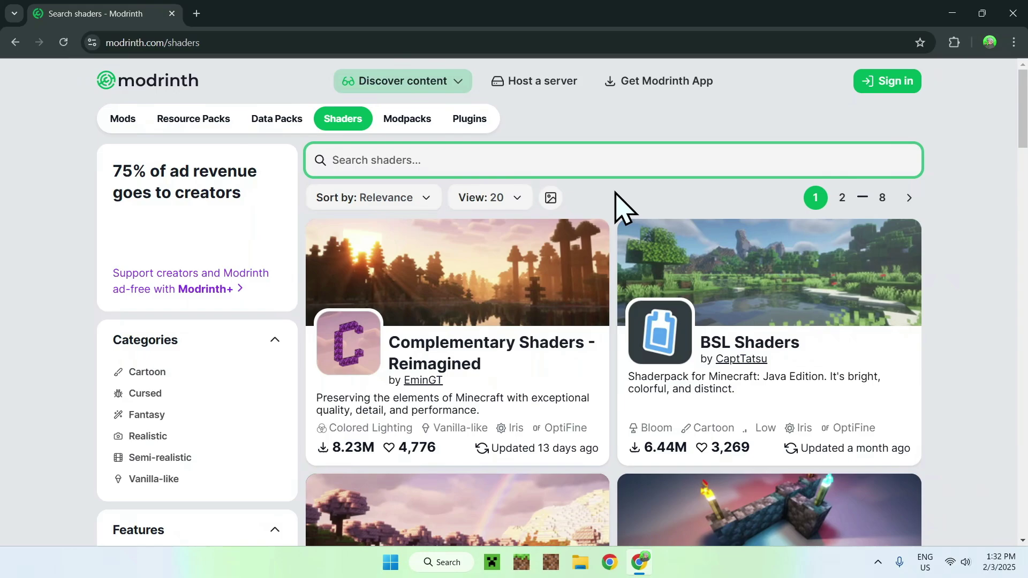
type("Soft Voxels Lite")
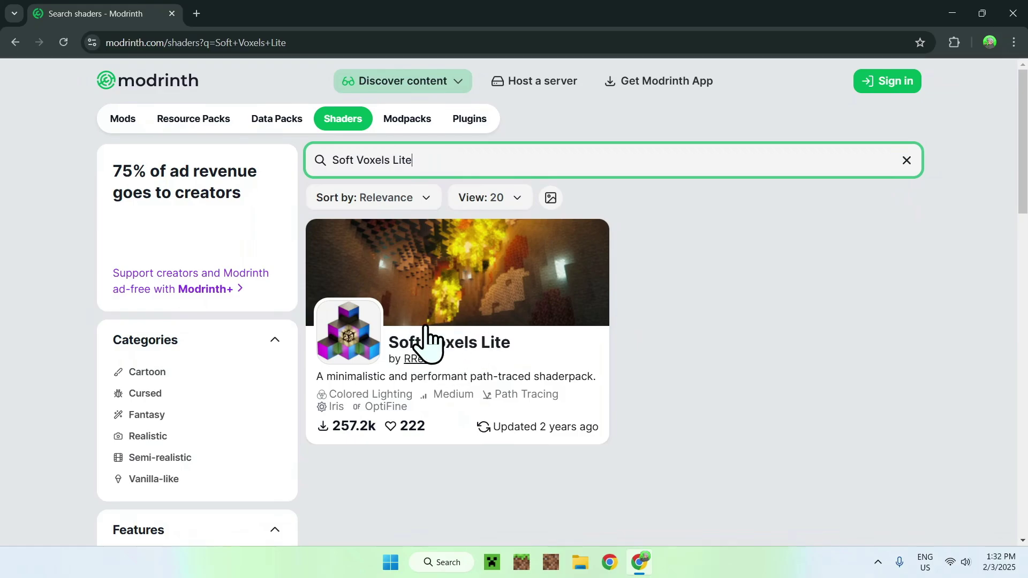
- Download the 2.0 release zip from the Soft Voxels Lite project's Versions list
left_click(438, 353)
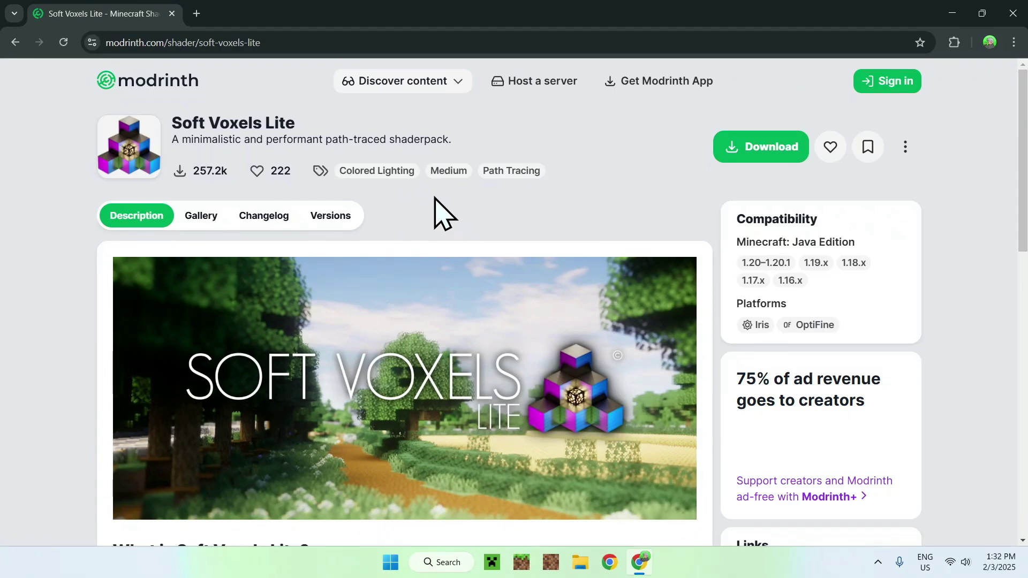
left_click(330, 217)
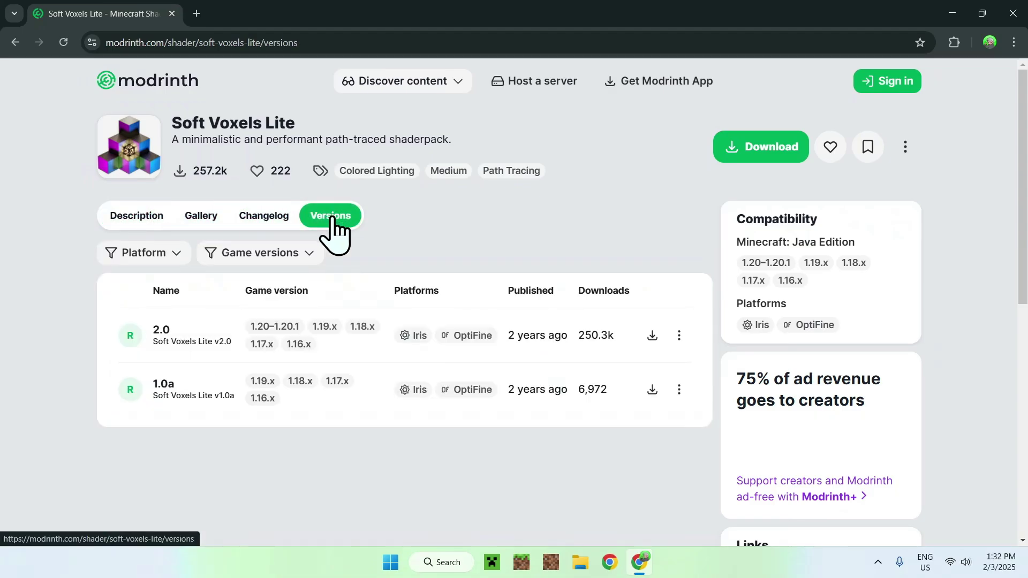
left_click(652, 336)
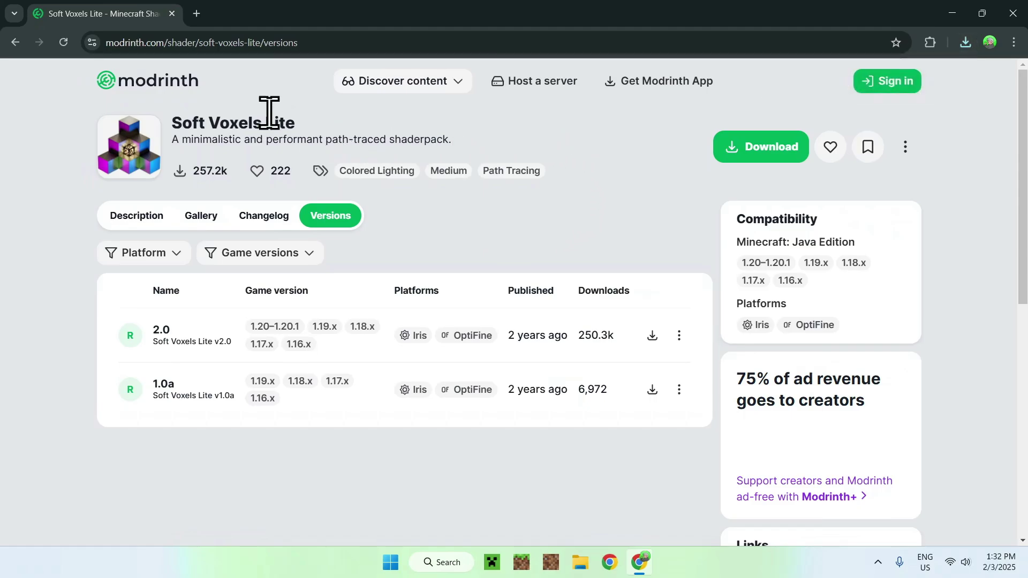
- In a new tab, find irisshaders.dev on Google and download the Iris Installer universal jar
left_click(196, 12)
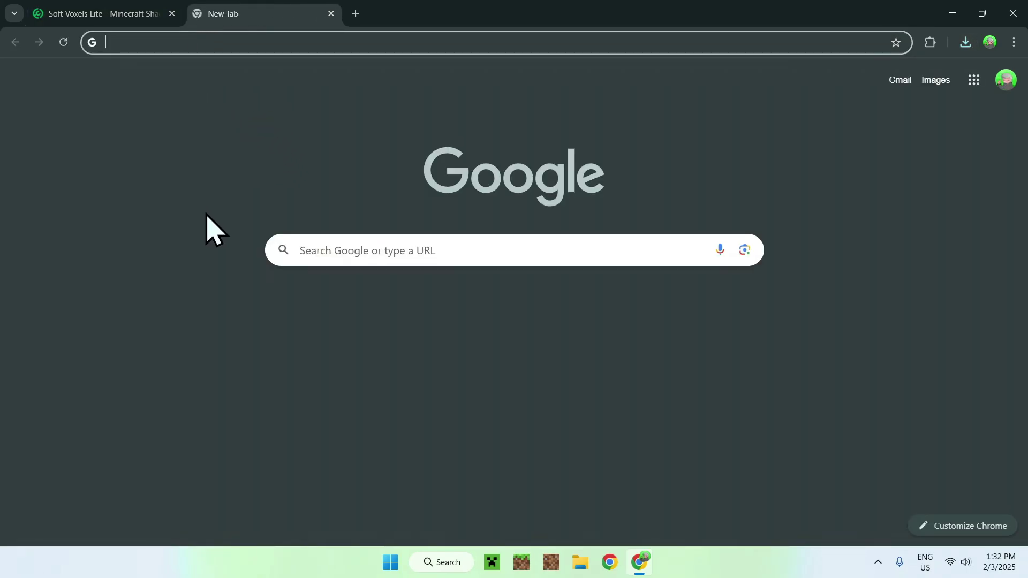
left_click(315, 250)
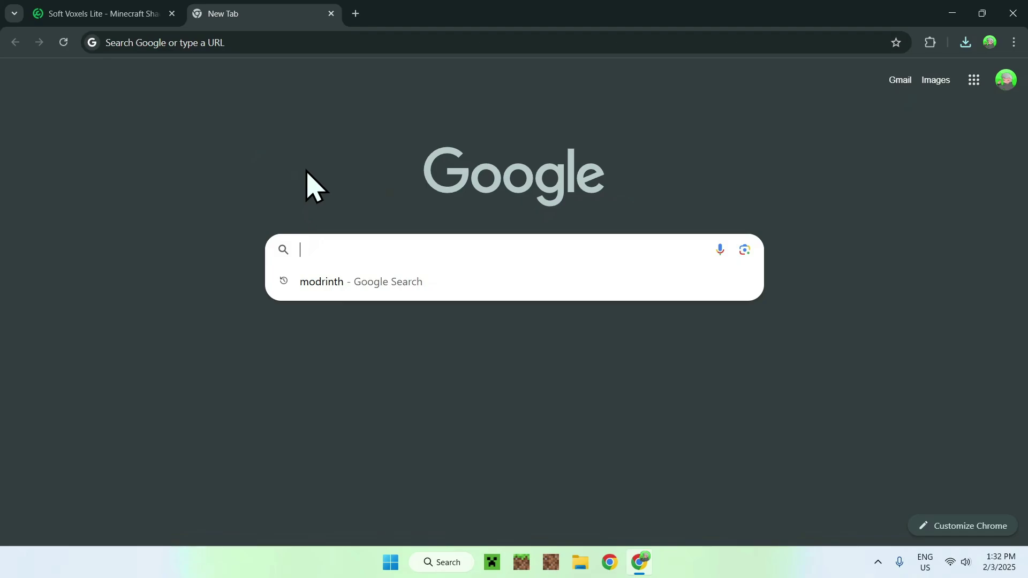
type("Iris Shaders")
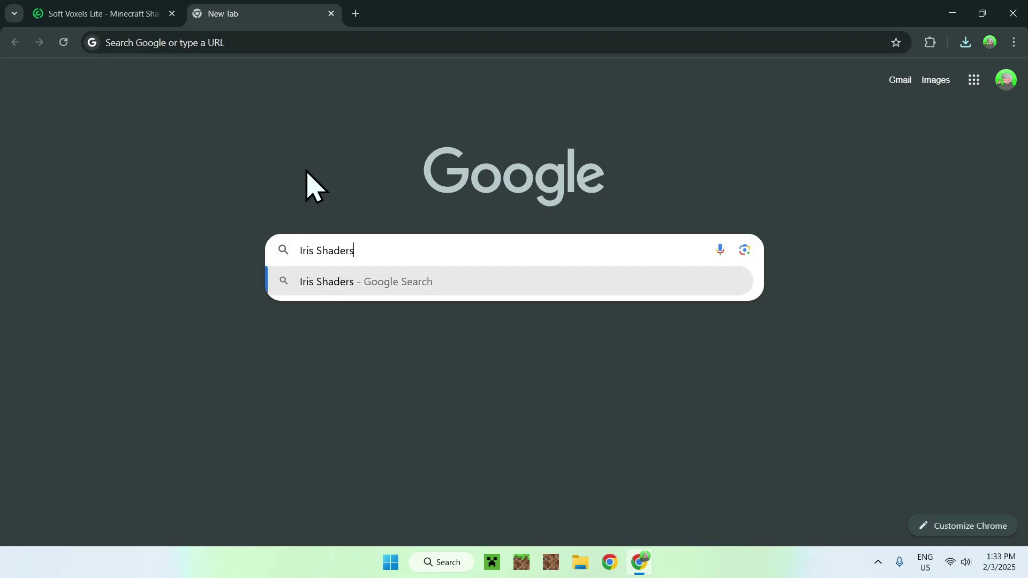
key("Return")
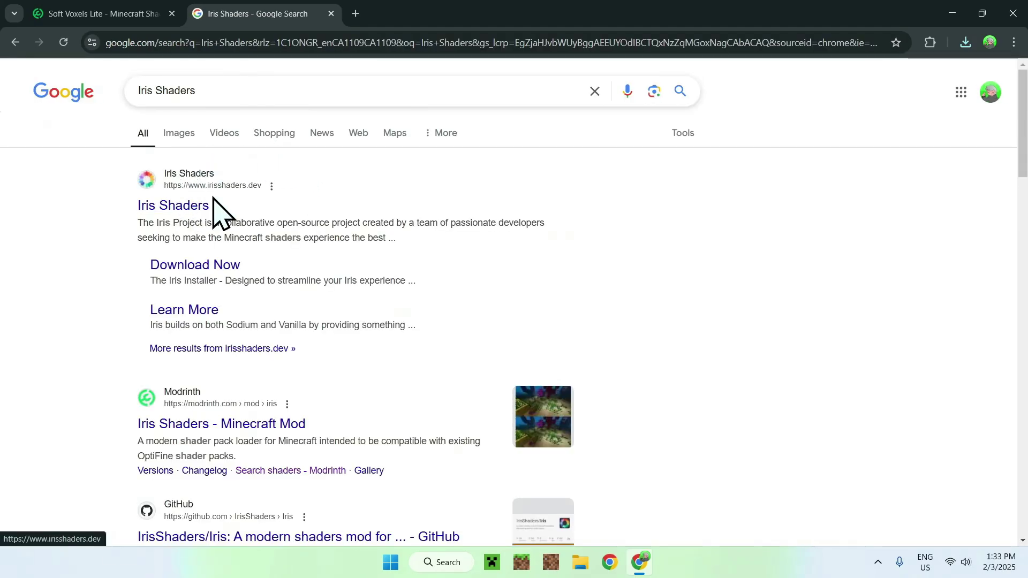
left_click(172, 204)
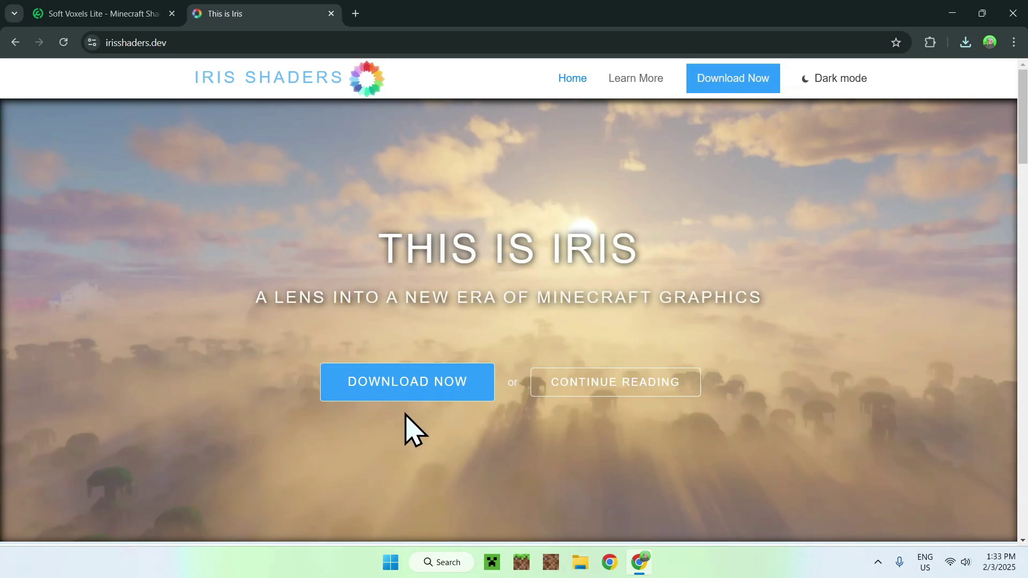
left_click(397, 387)
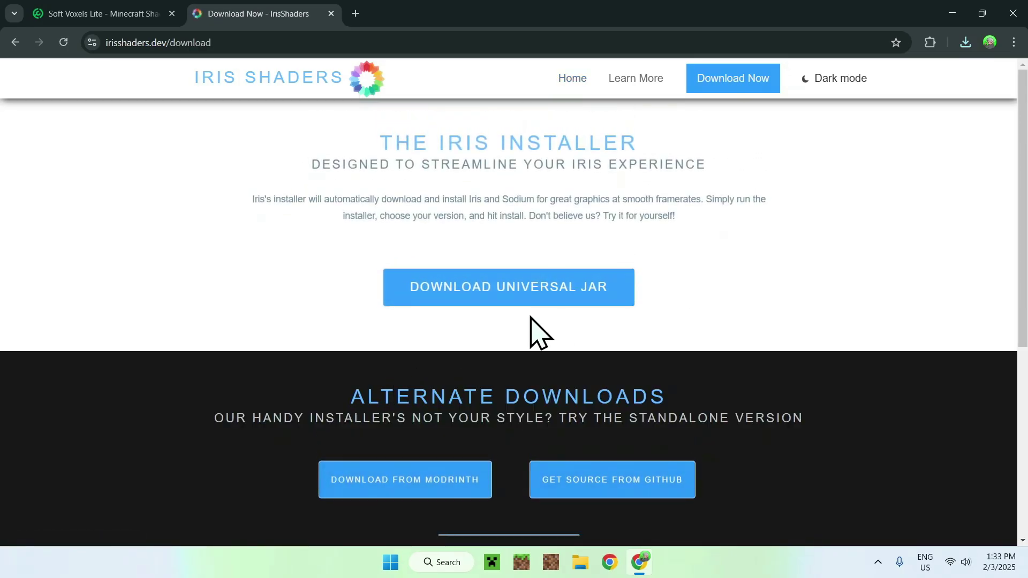
left_click(514, 299)
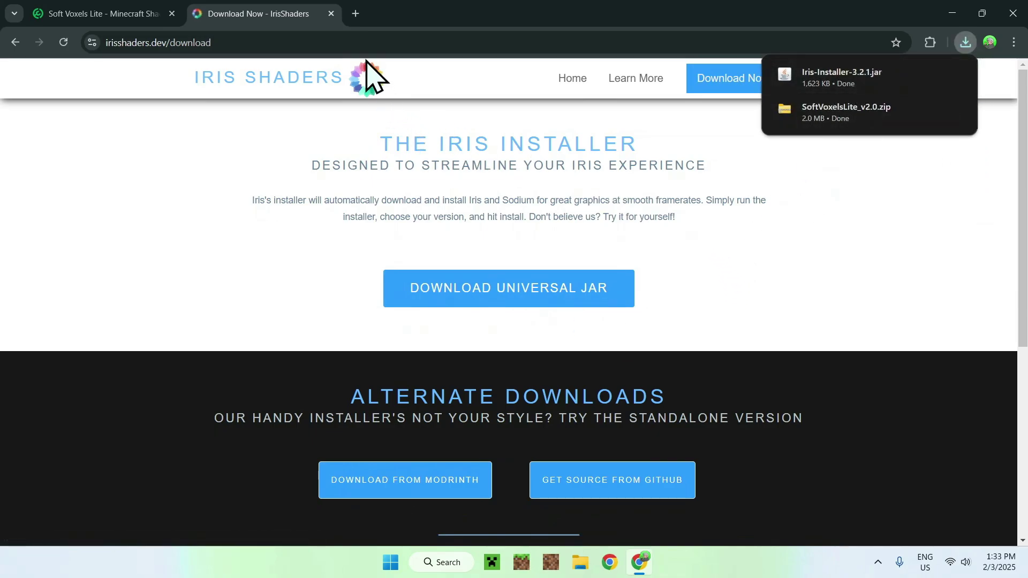
- In a new tab, search for JDK 23, open Oracle Java Downloads and accept cookies
left_click(356, 13)
left_click(335, 249)
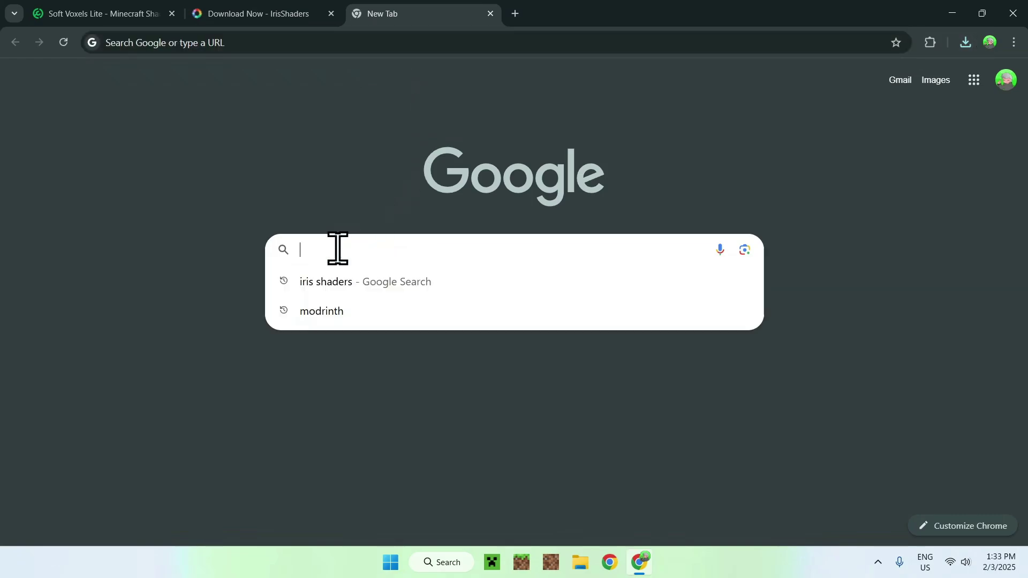
type("JDK 23")
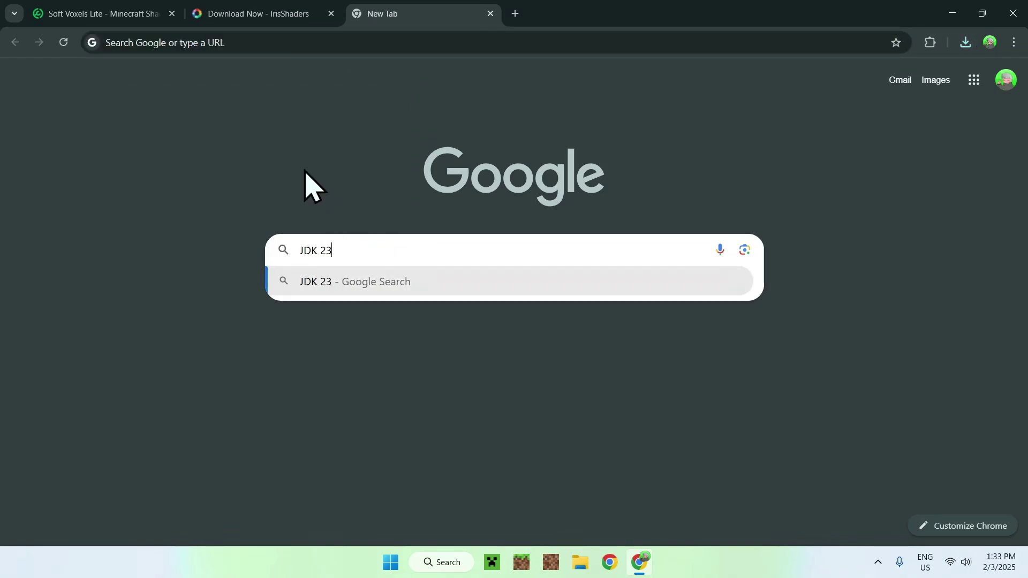
key("Return")
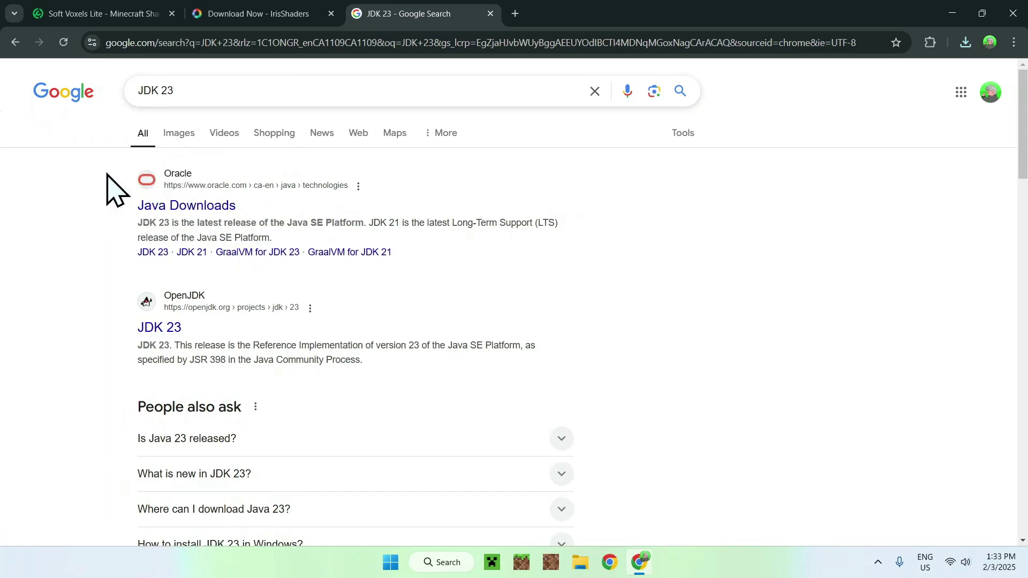
left_click(184, 211)
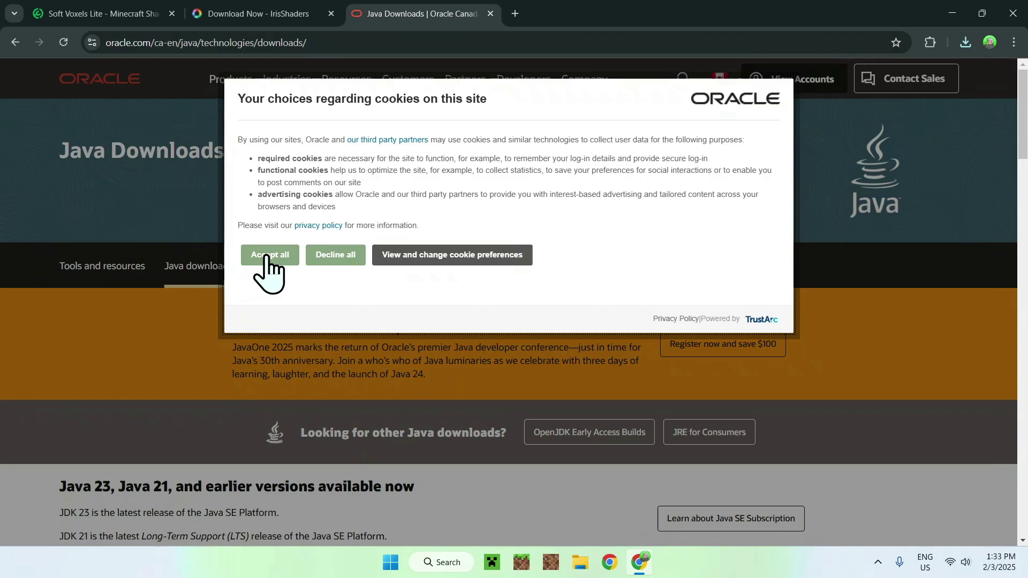
left_click(269, 257)
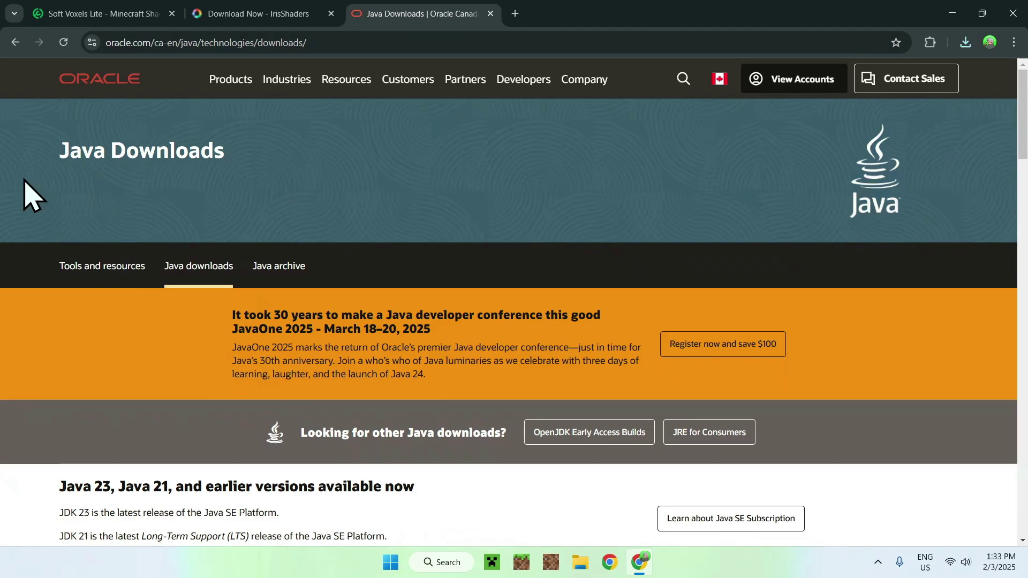
scroll(24, 194, "down", 1)
scroll(26, 197, "down", 3)
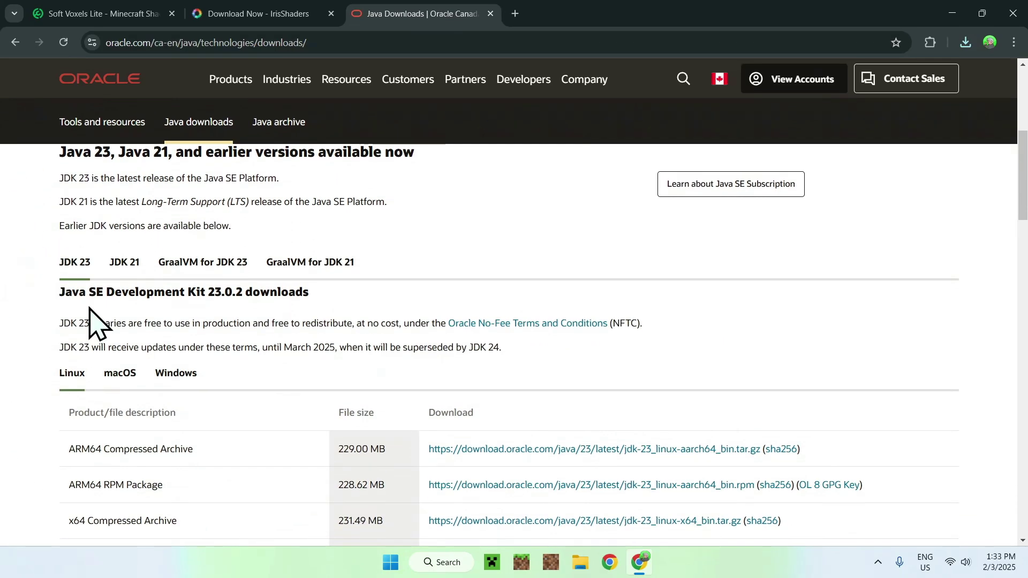
- Show the JDK 23 Windows downloads, highlight the x64 Installer, and close Chrome
left_click(179, 378)
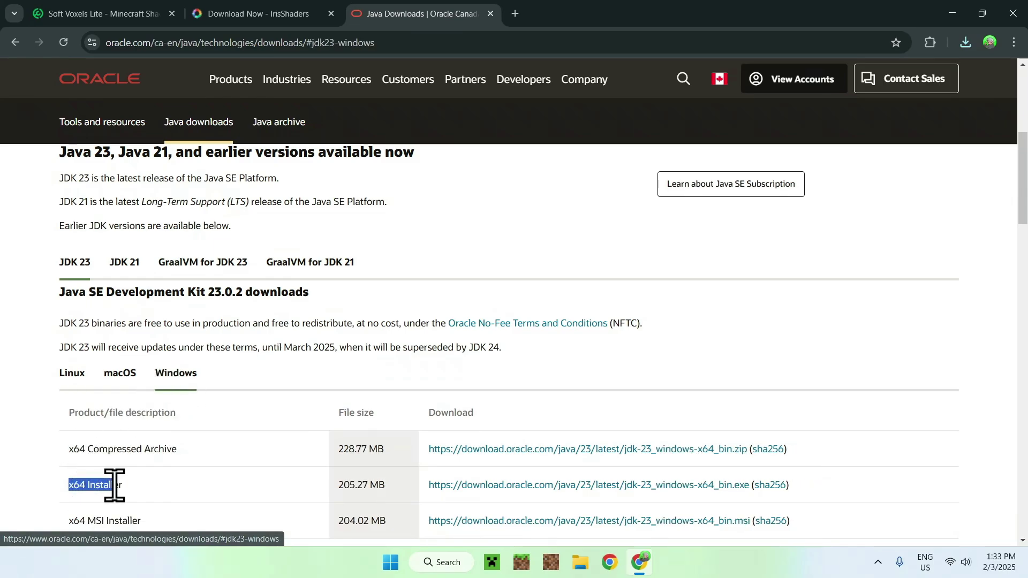
left_click_drag(68, 482, 127, 485)
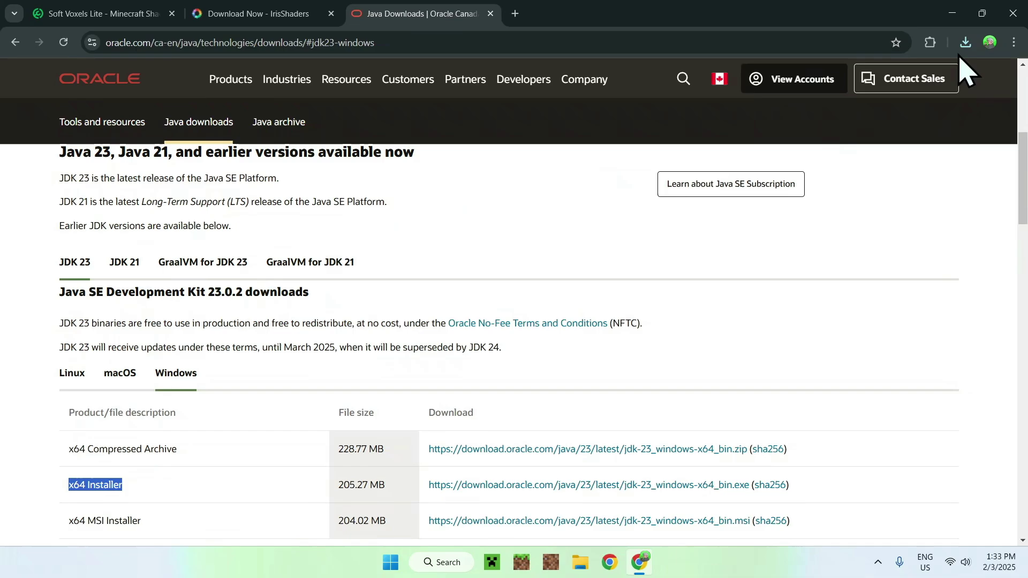
left_click(1012, 13)
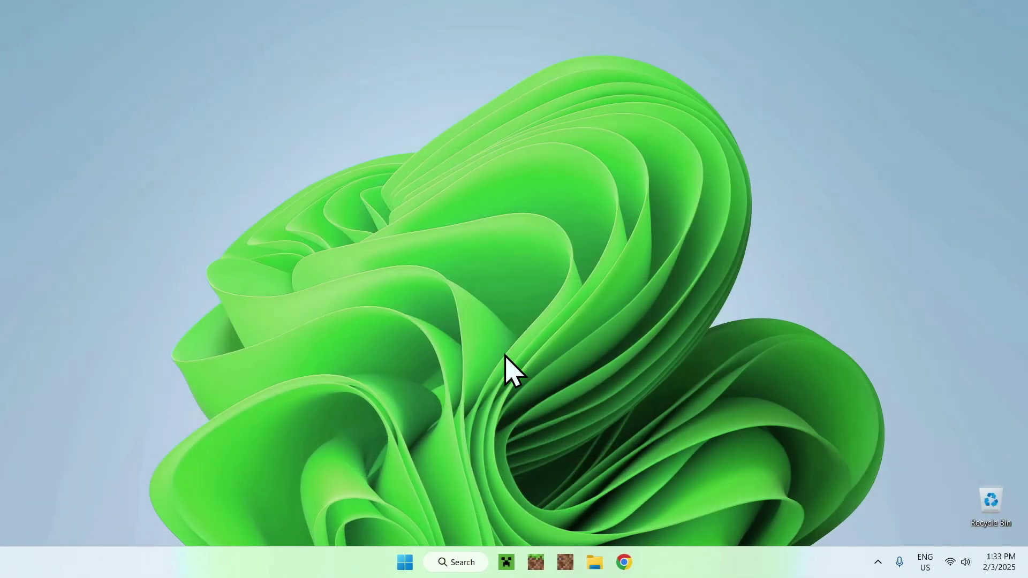
- Run Iris-Installer-3.2.1.jar from the Downloads folder in File Explorer
left_click(596, 557)
left_click(60, 188)
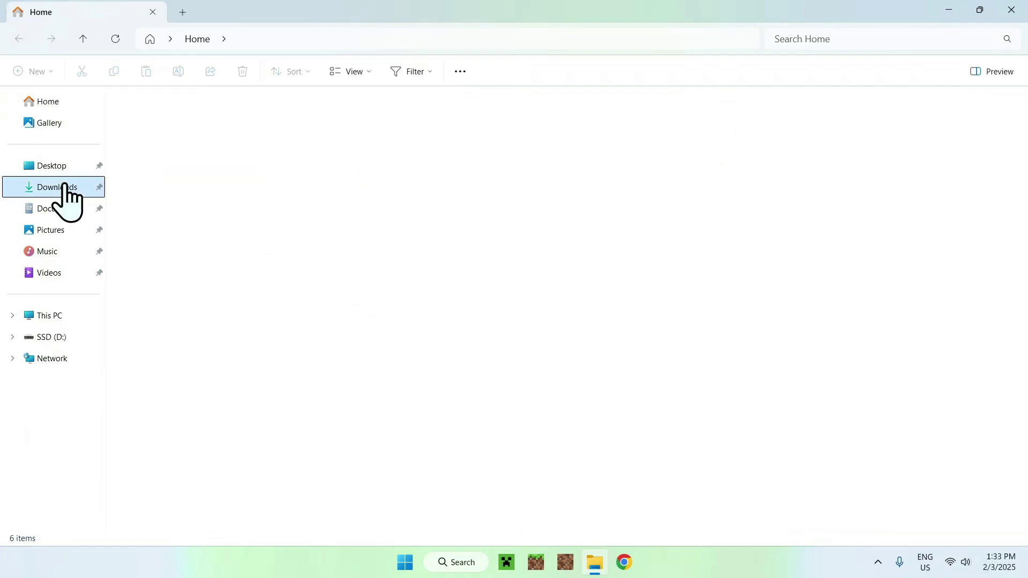
mouse_move(113, 203)
left_mouse_down()
mouse_move(130, 204)
mouse_move(138, 361)
left_mouse_up()
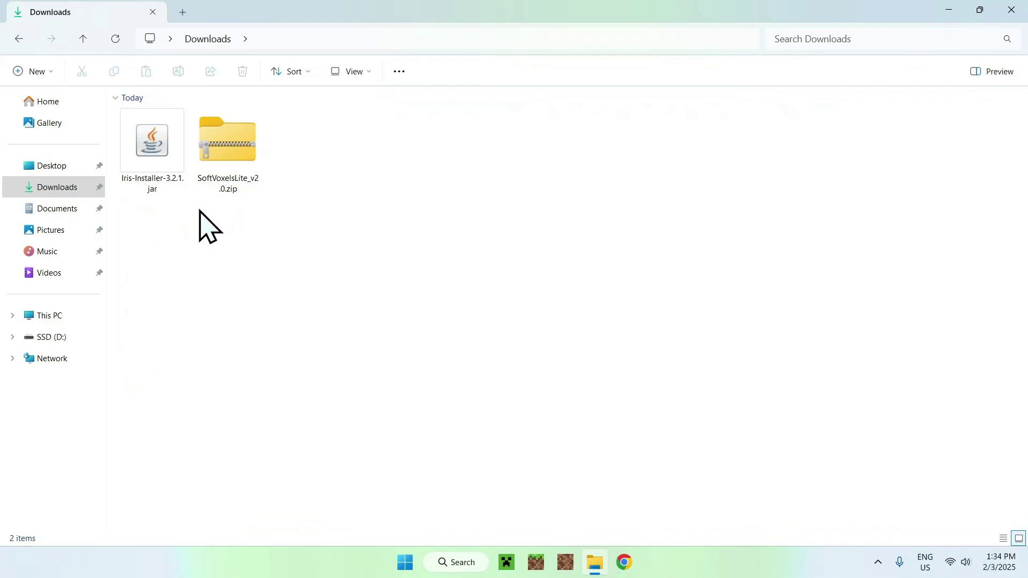
left_click_drag(203, 210, 247, 224)
double_click(153, 179)
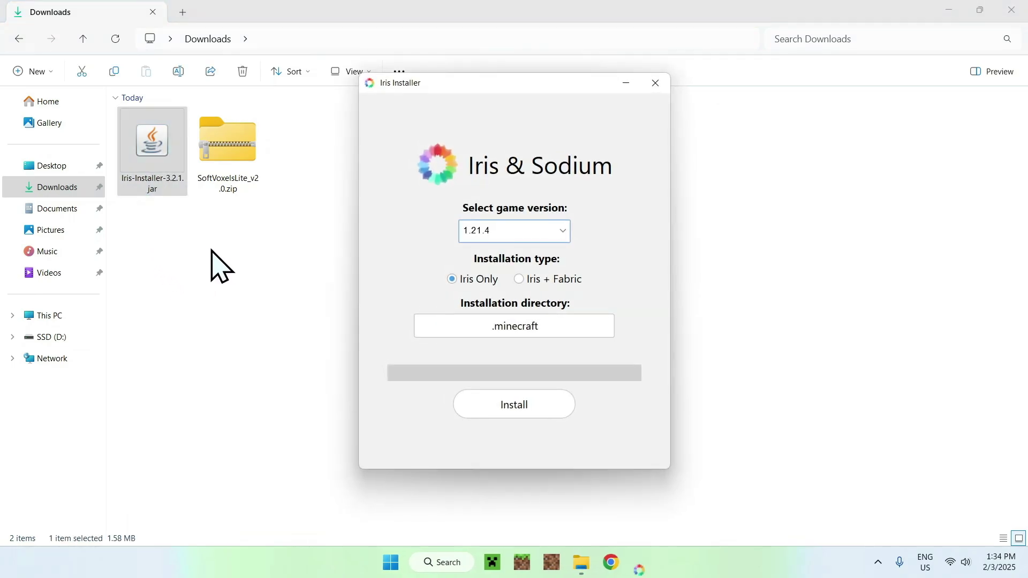
- Install Iris Only for Minecraft 1.21.4, then close the completed installer
left_click(466, 235)
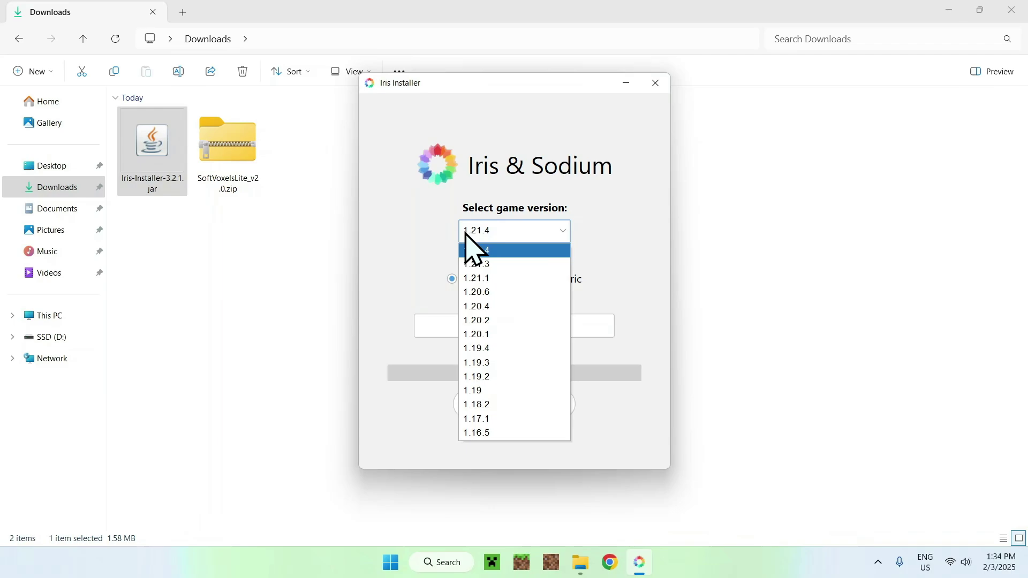
left_click(430, 232)
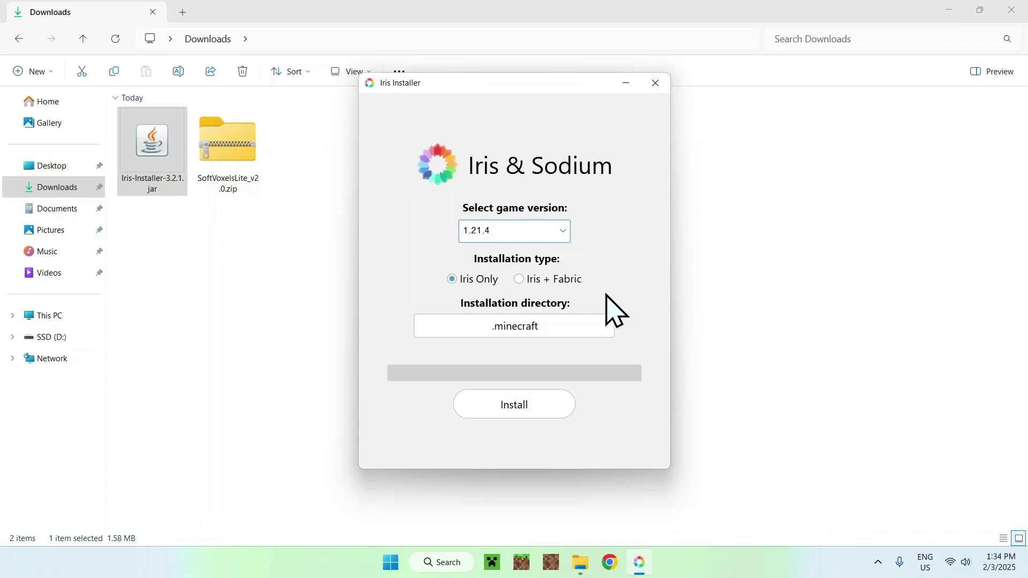
left_click(512, 410)
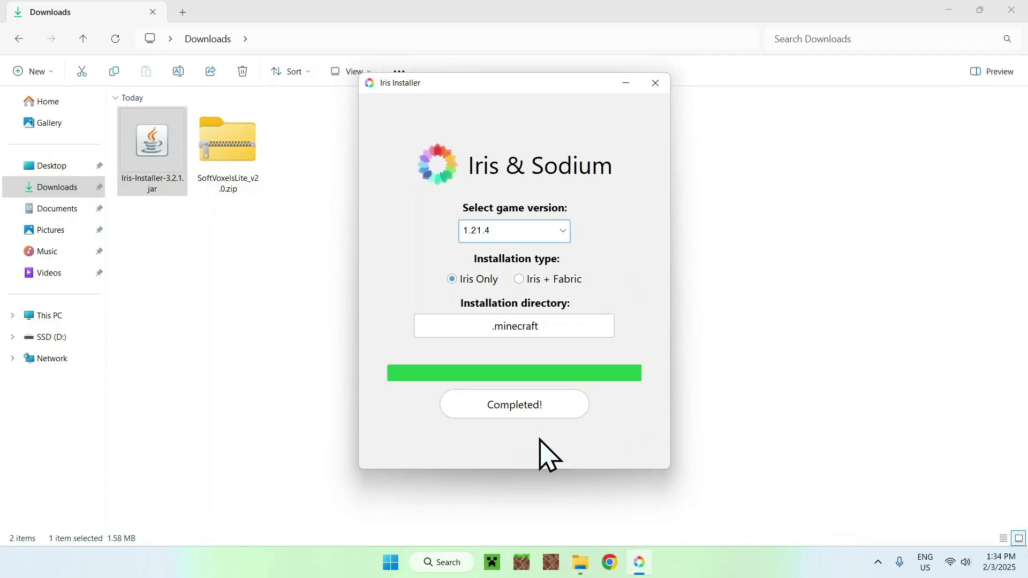
left_click(655, 82)
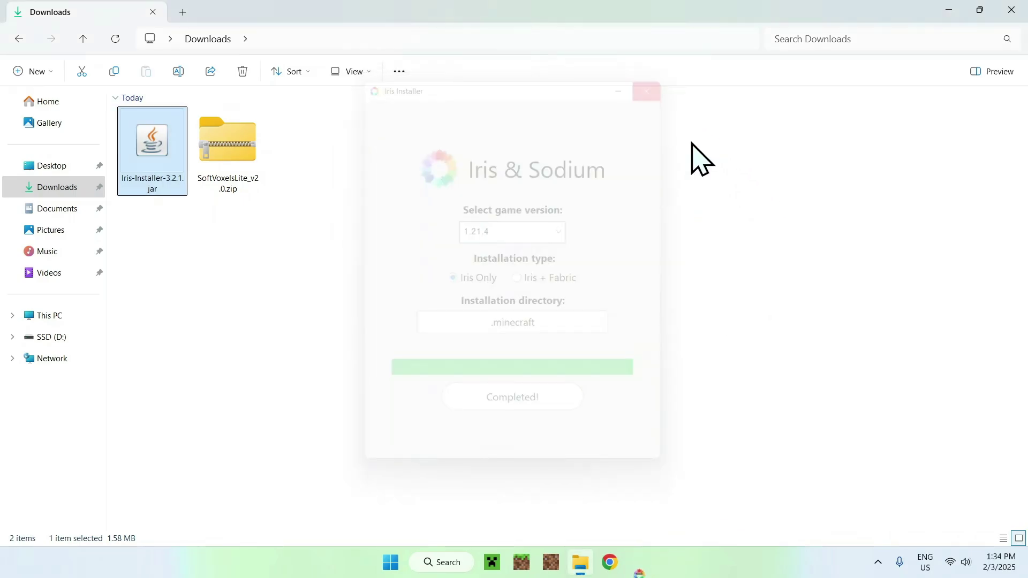
- Start Minecraft Launcher and open the Iris & Sodium for 1.21.4 installation's folder
left_click(505, 563)
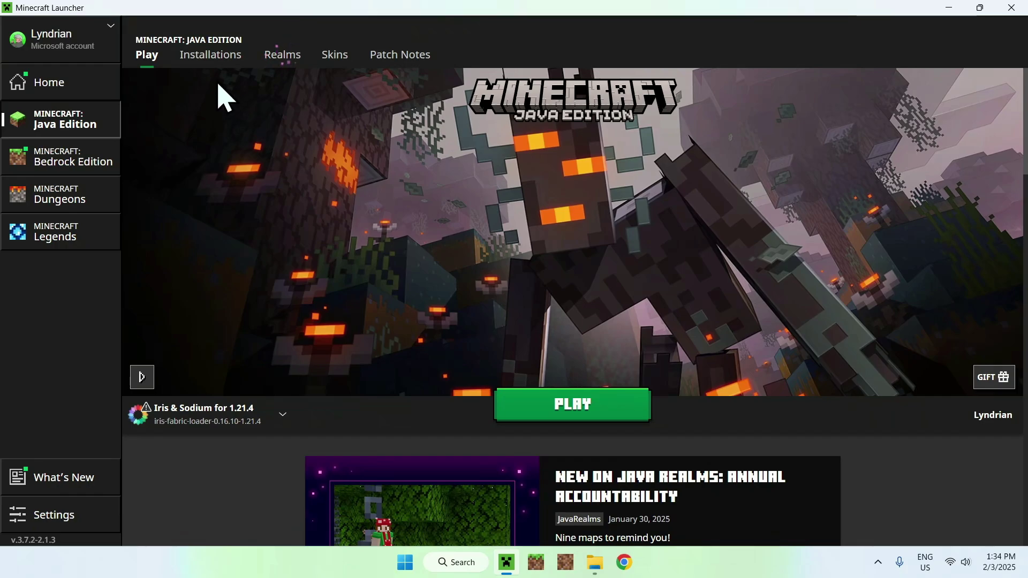
left_click(210, 55)
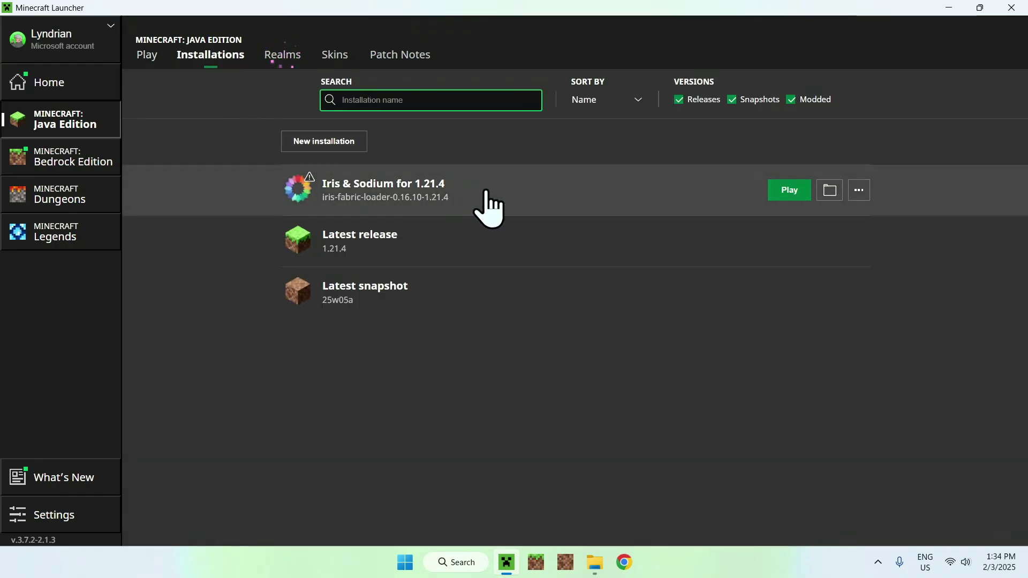
left_click(829, 190)
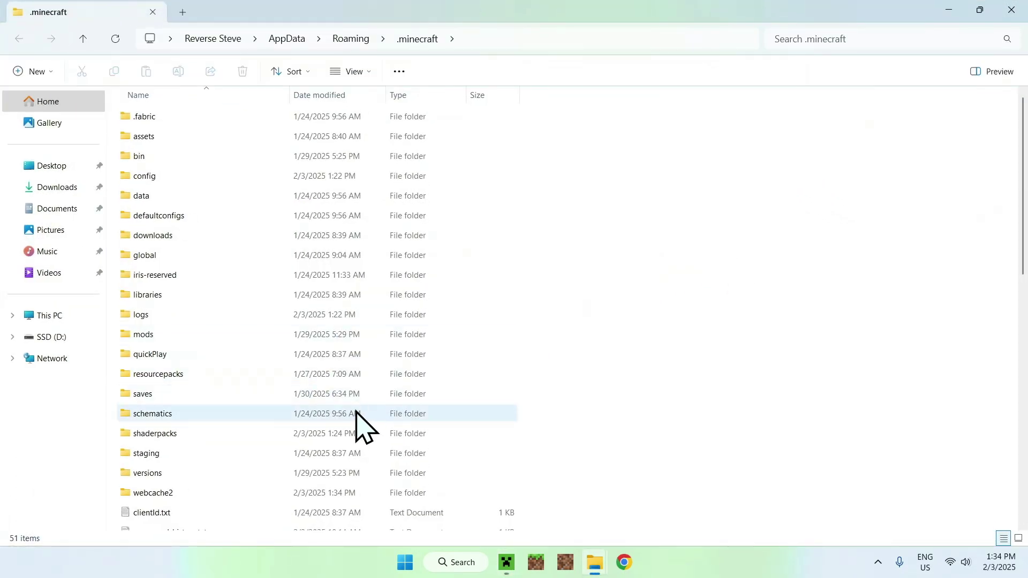
- Copy SoftVoxelsLite_v2.0.zip from Downloads and paste it into the shaderpacks folder
left_click(332, 434)
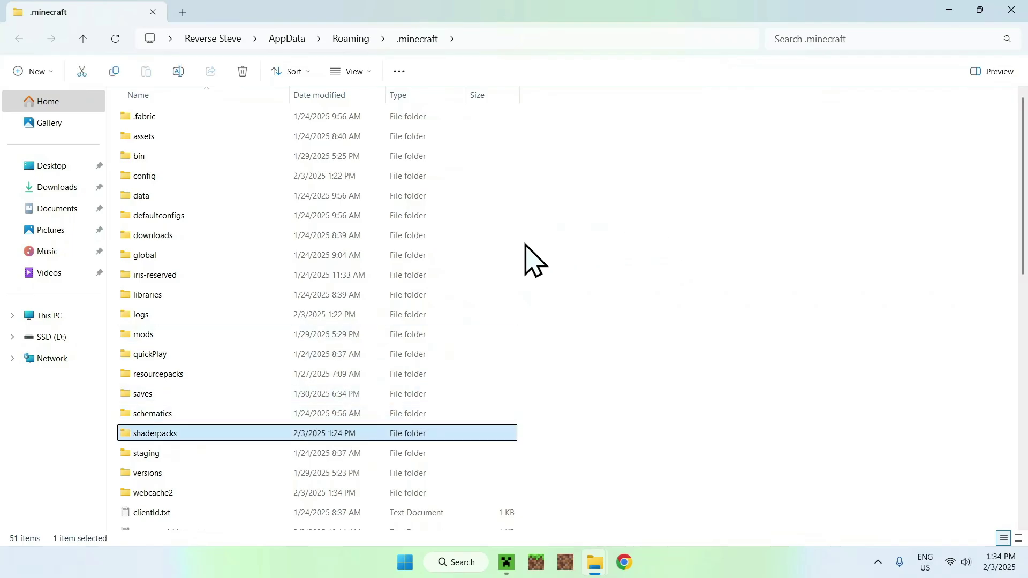
double_click(232, 434)
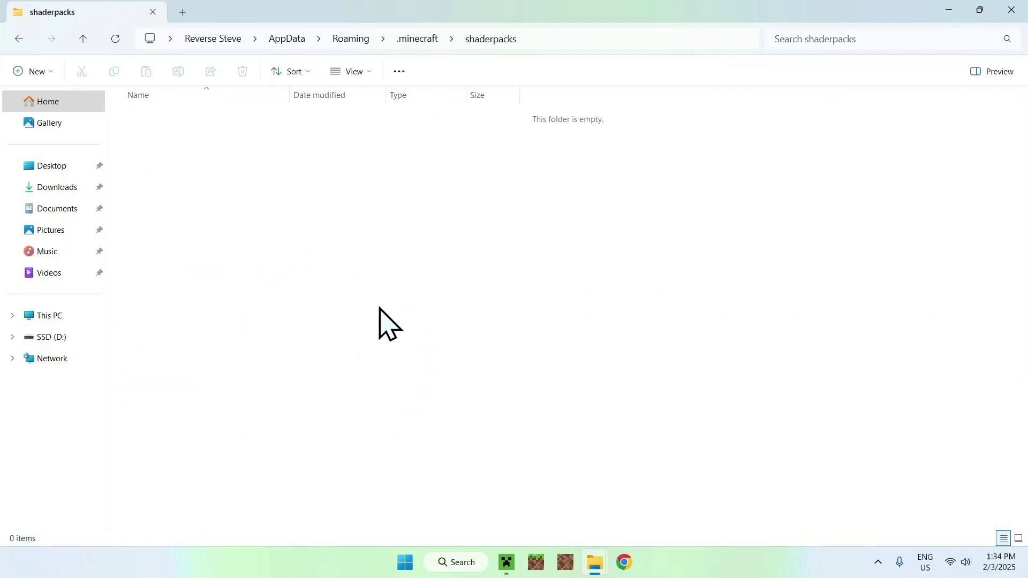
left_click(64, 187)
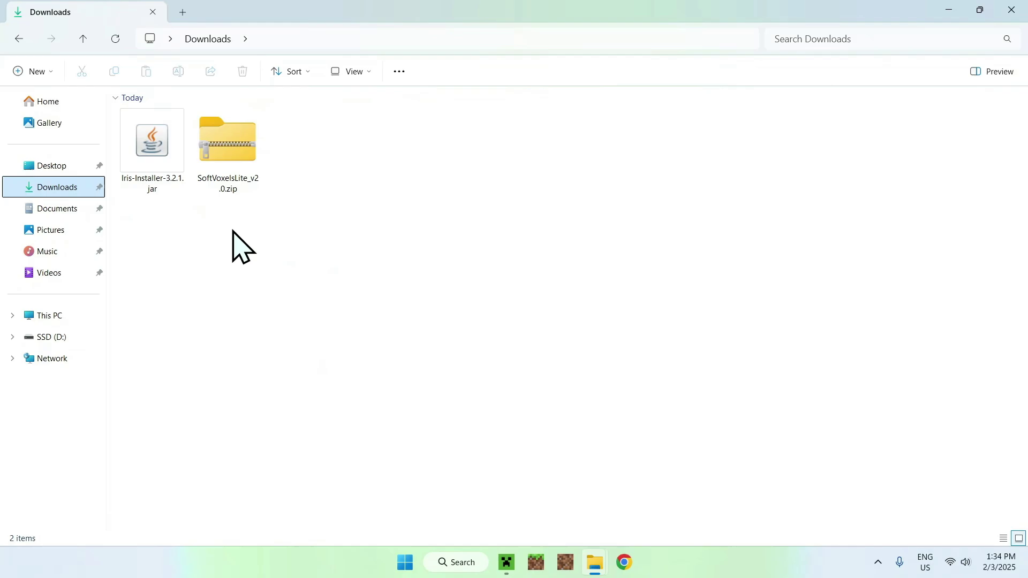
left_click(233, 144)
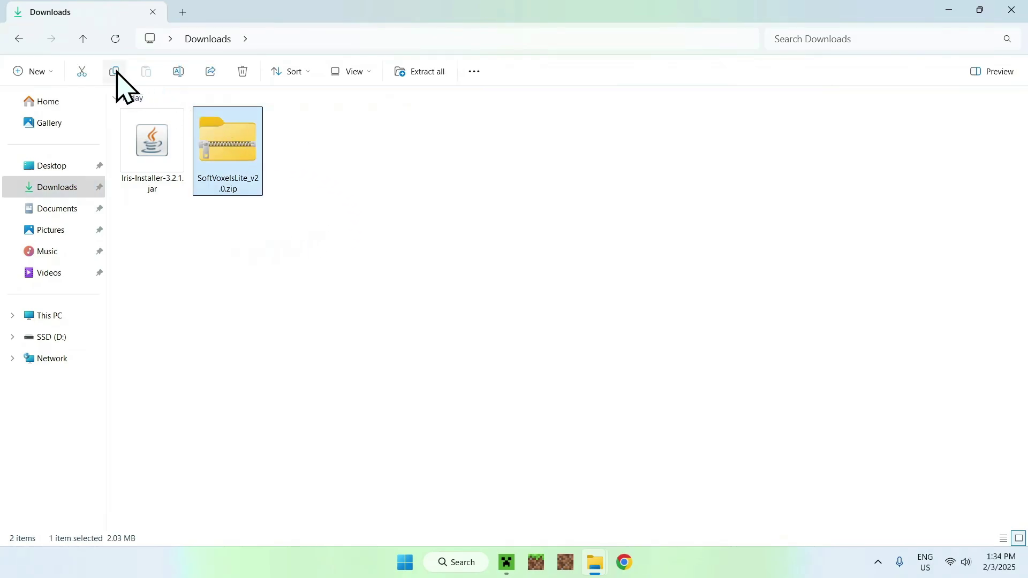
left_click(116, 71)
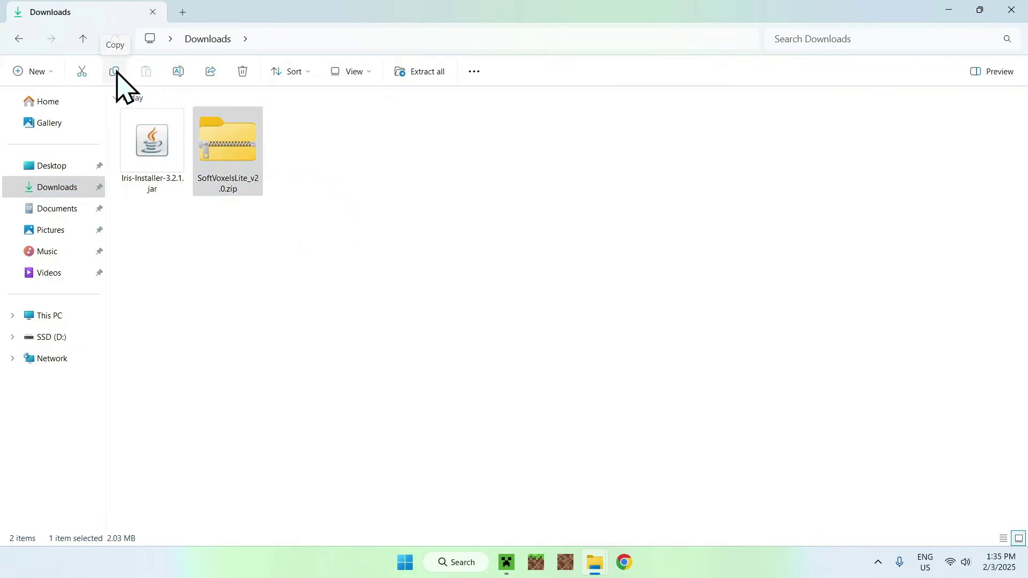
left_click(19, 40)
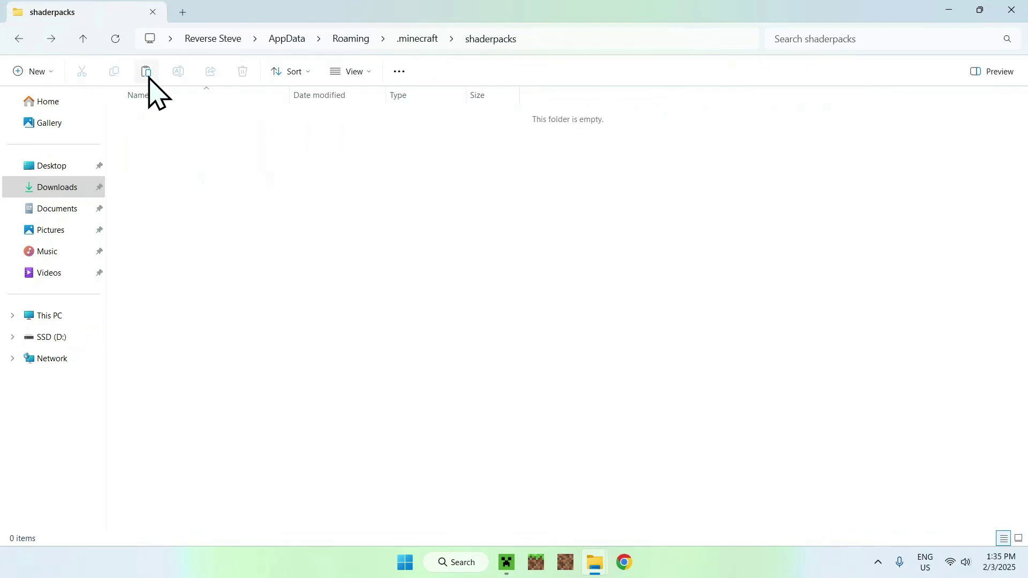
left_click(147, 74)
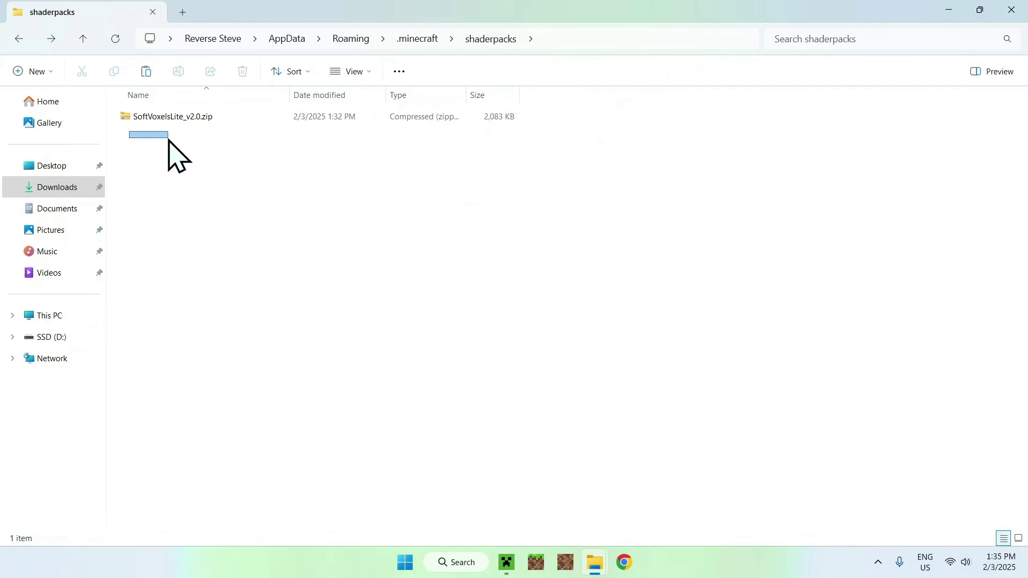
left_click_drag(169, 138, 222, 166)
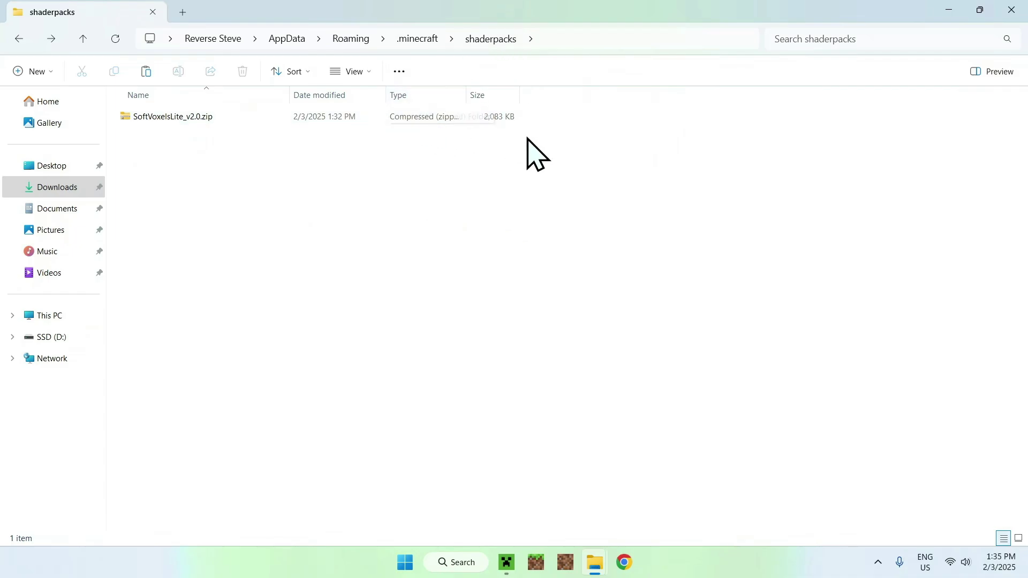
- Switch to Minecraft Launcher and press PLAY with Iris & Sodium for 1.21.4 selected
left_click(507, 562)
left_click(146, 55)
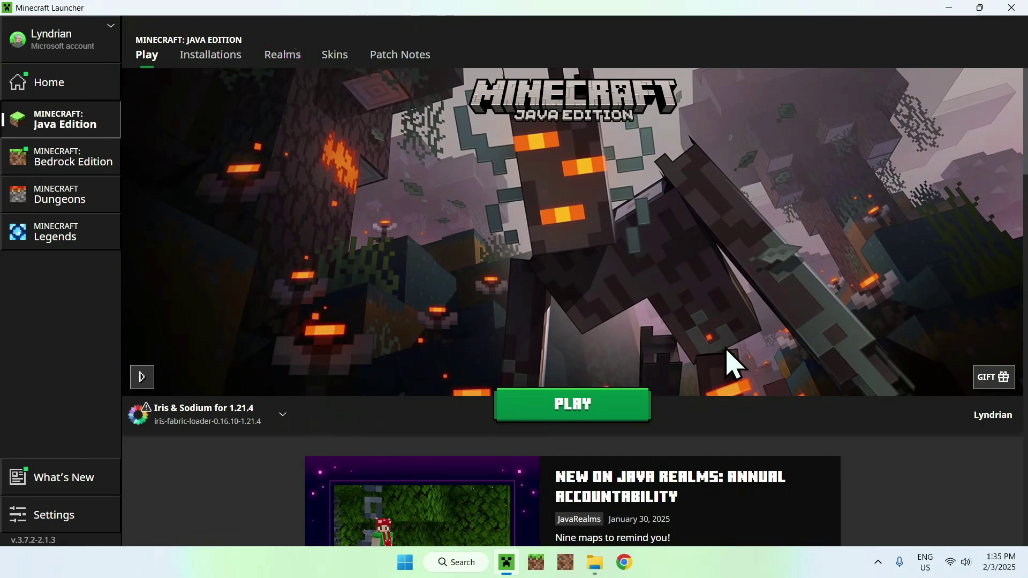
left_click(572, 411)
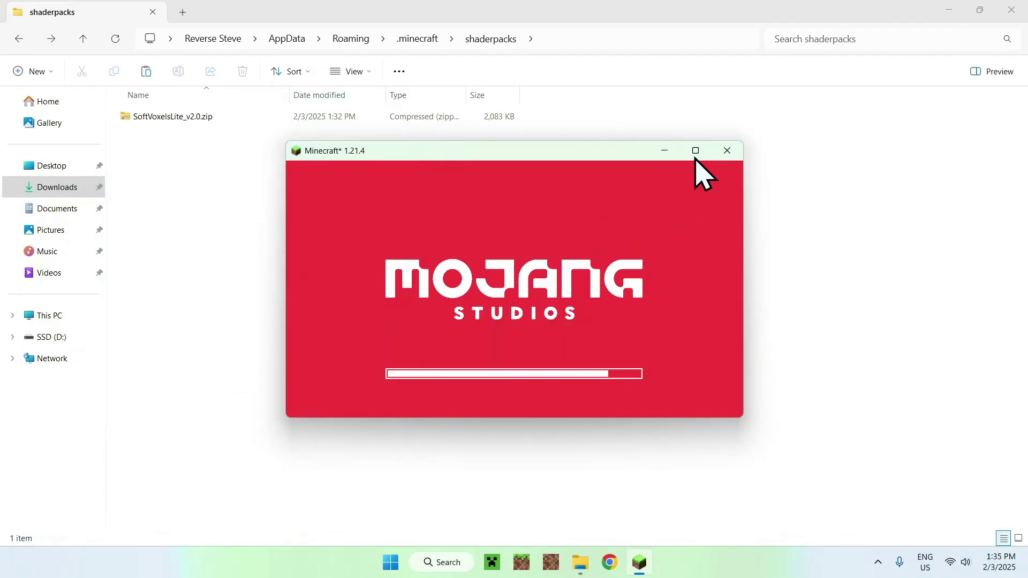
- Maximize the Minecraft window and load the Tutorials singleplayer world
left_click(695, 153)
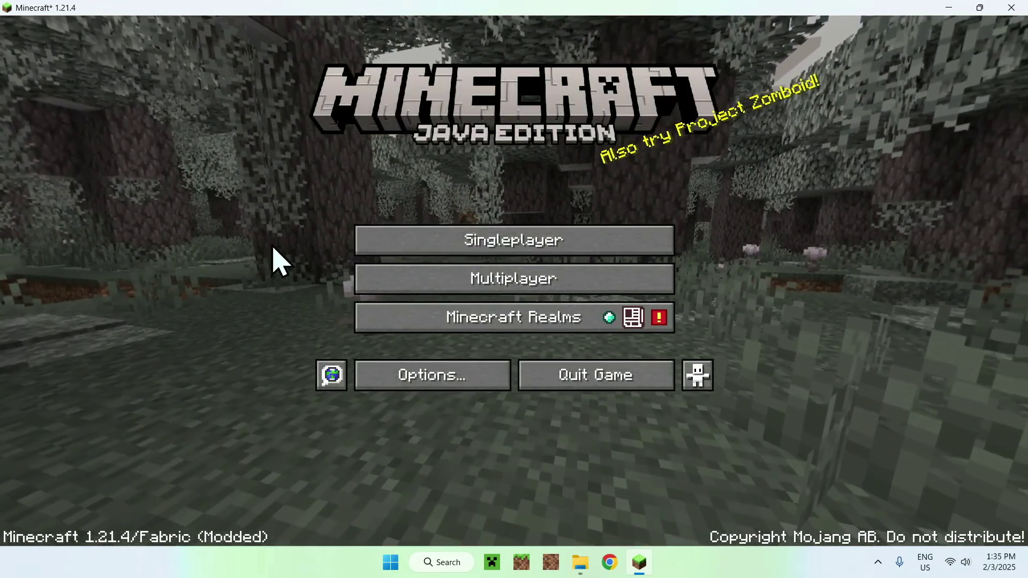
left_click(493, 241)
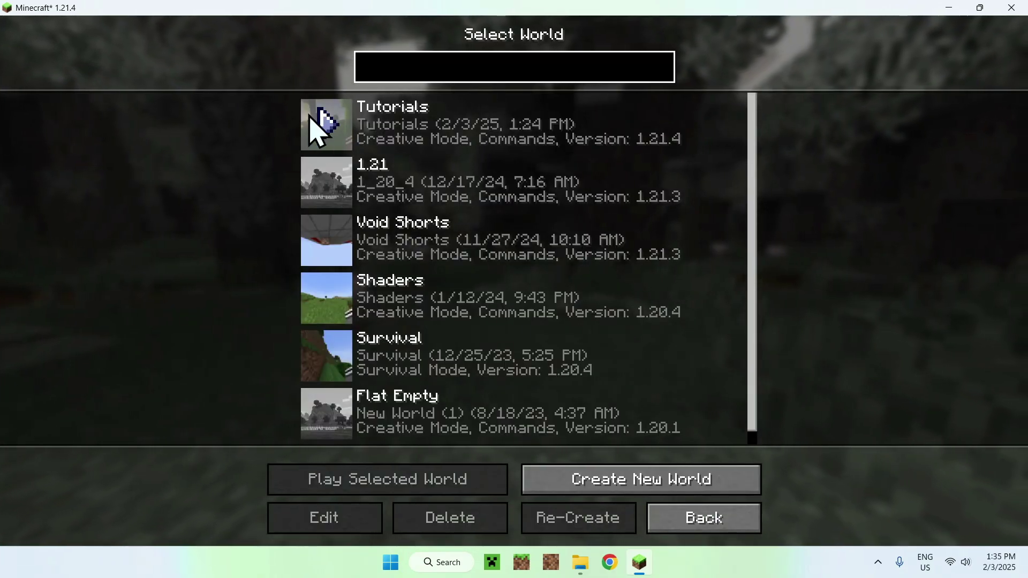
left_click(317, 124)
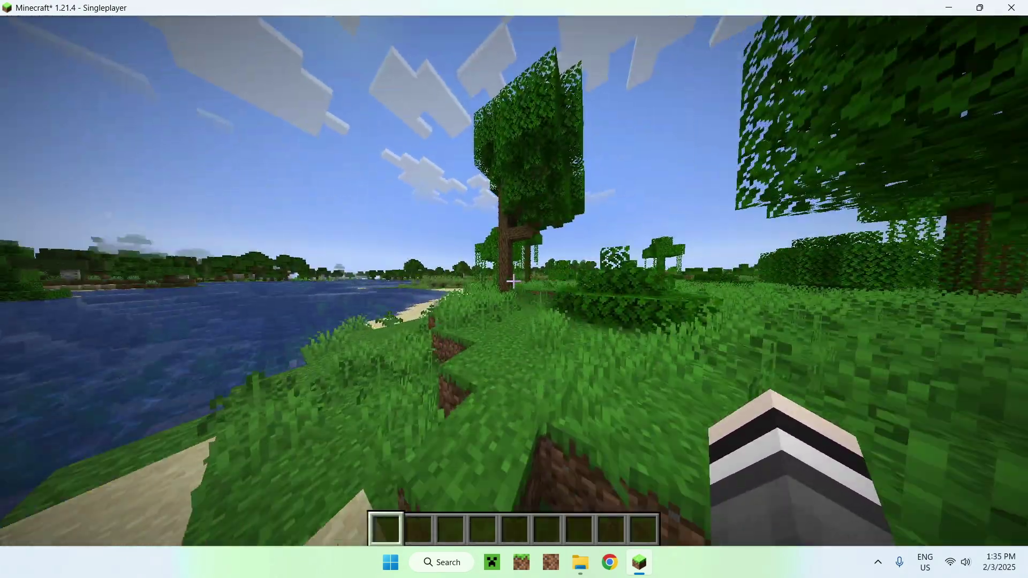
- Walk forward along the unshaded riverbank, then pause the game
key("w")
key("w")
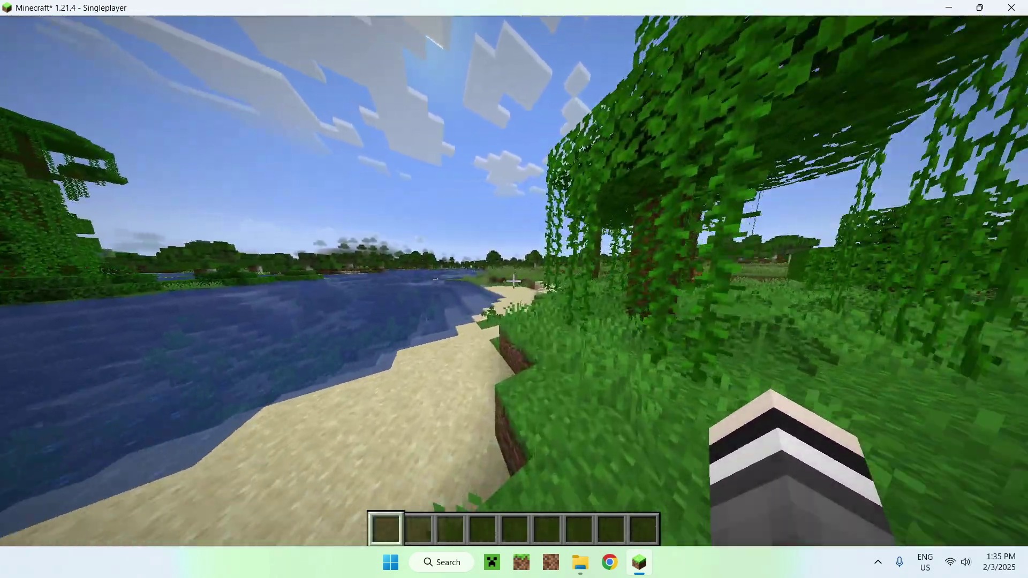
key("w")
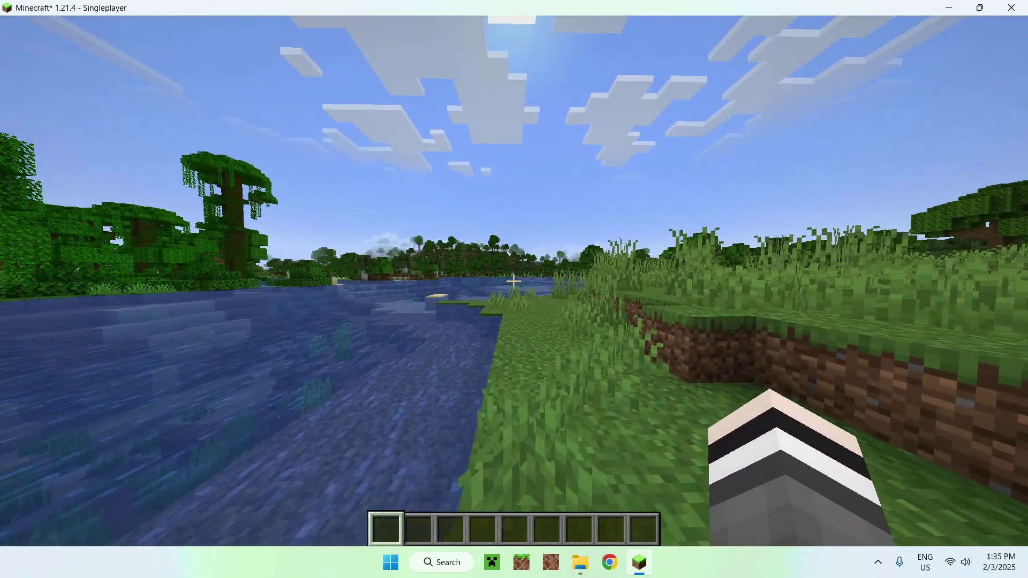
key("Escape")
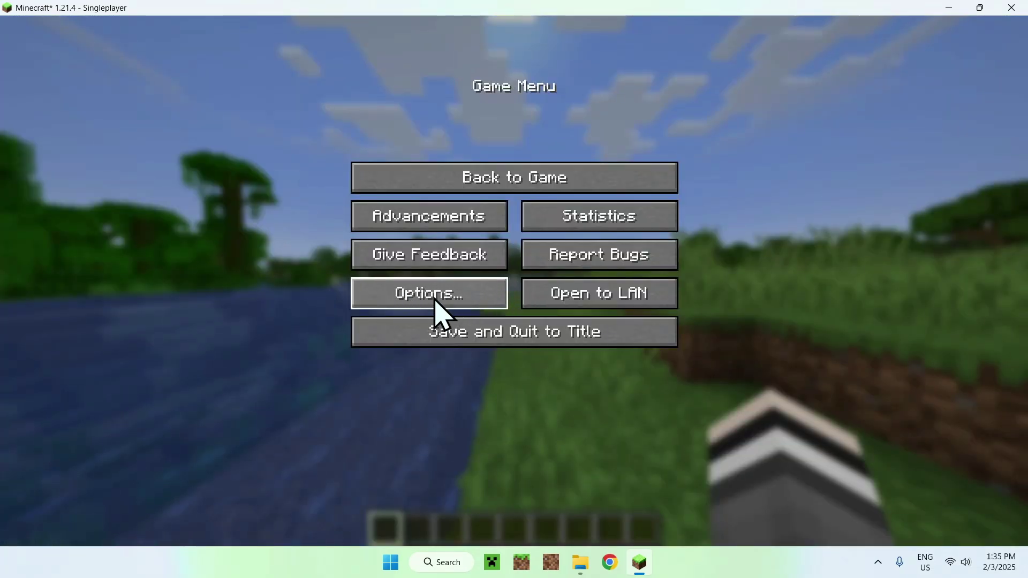
- Apply the SoftVoxelsLite_v2.0.zip shader pack from Video Settings > Shader Packs and return to the world
left_click(435, 308)
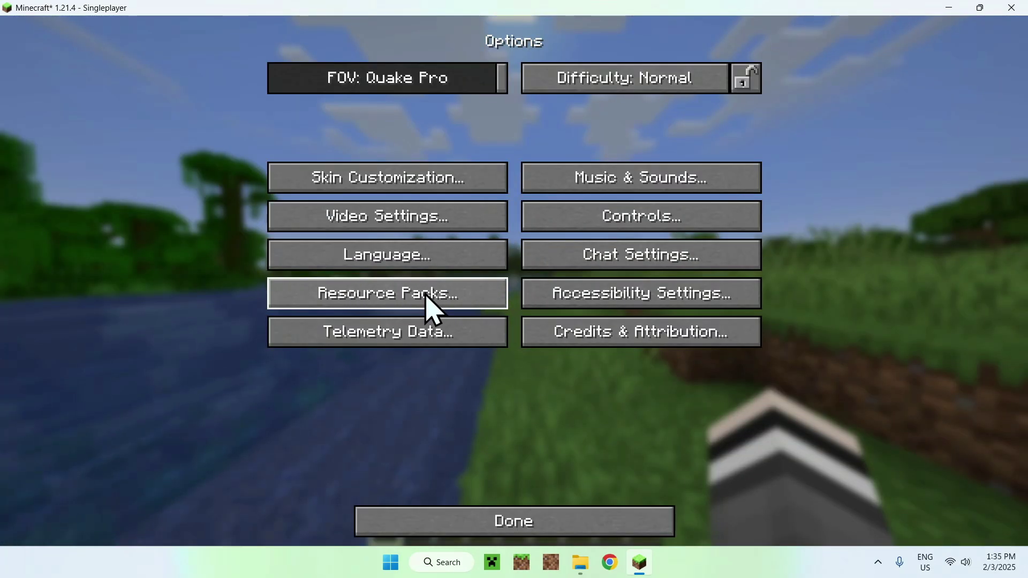
left_click(378, 225)
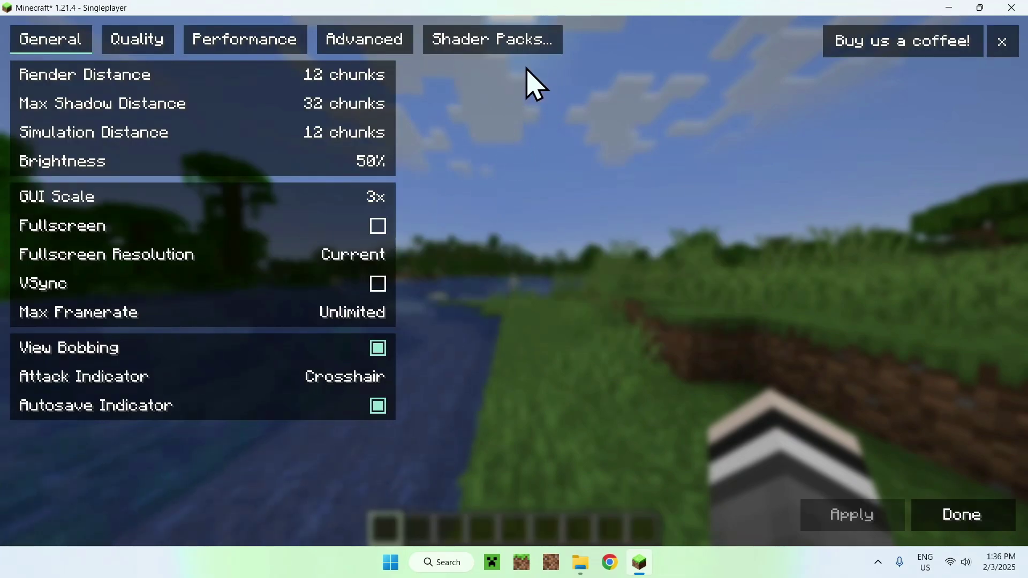
left_click(484, 49)
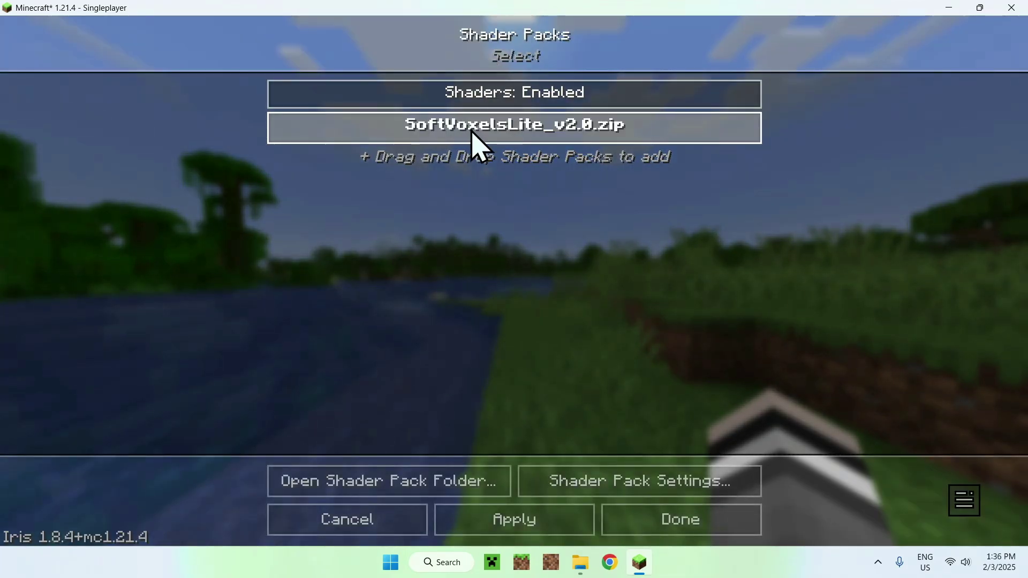
left_click(505, 136)
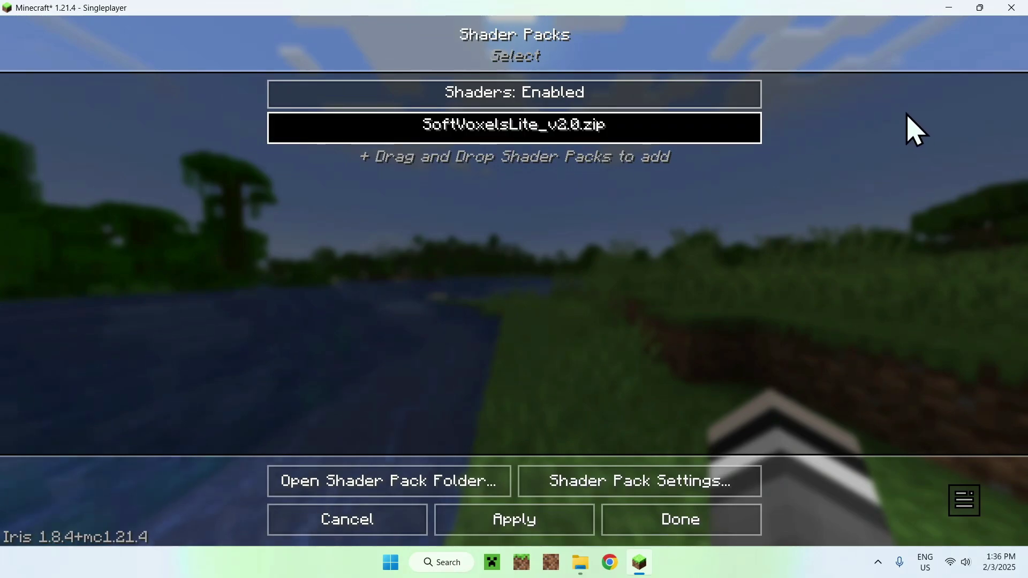
left_click(520, 521)
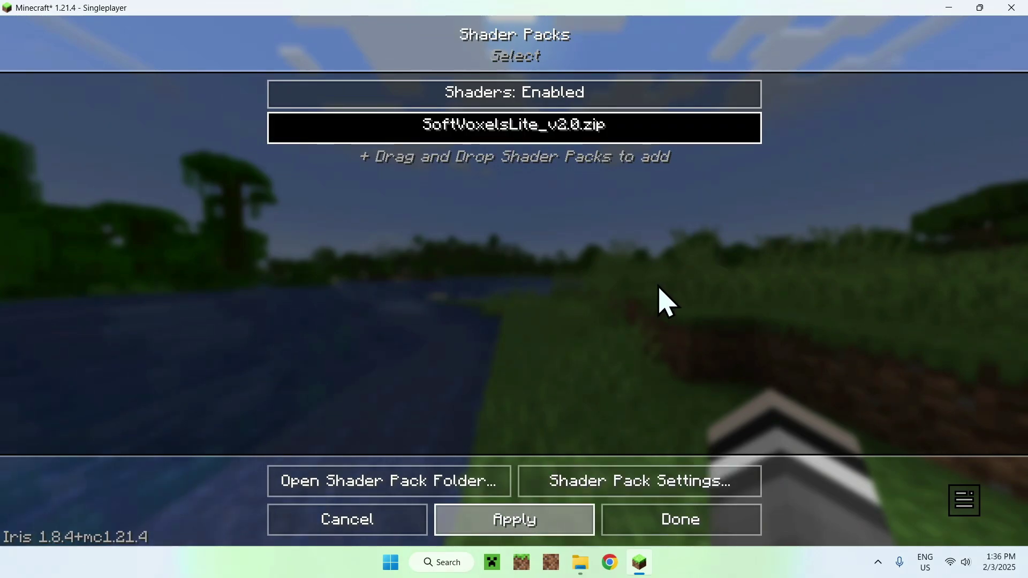
key("Escape")
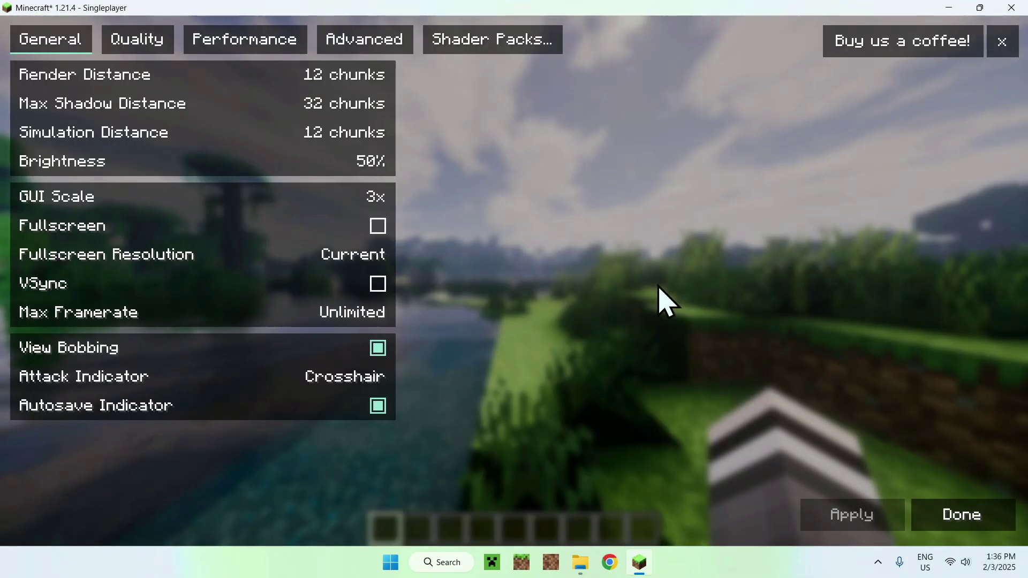
key("Escape")
key("Escape")
key("Escape")
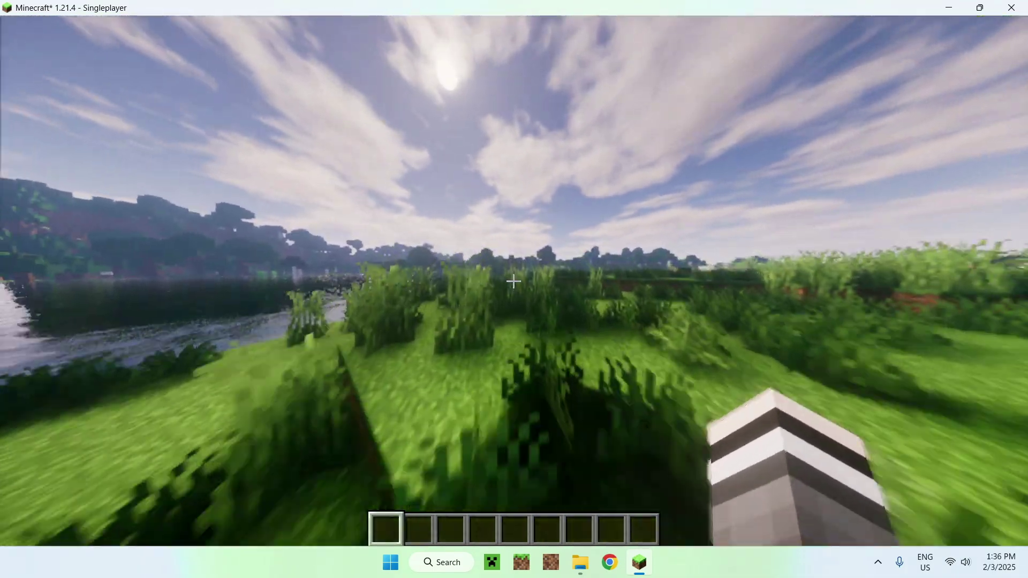
- Walk toward the shaded river, then switch to the front third-person view with F5
key("w")
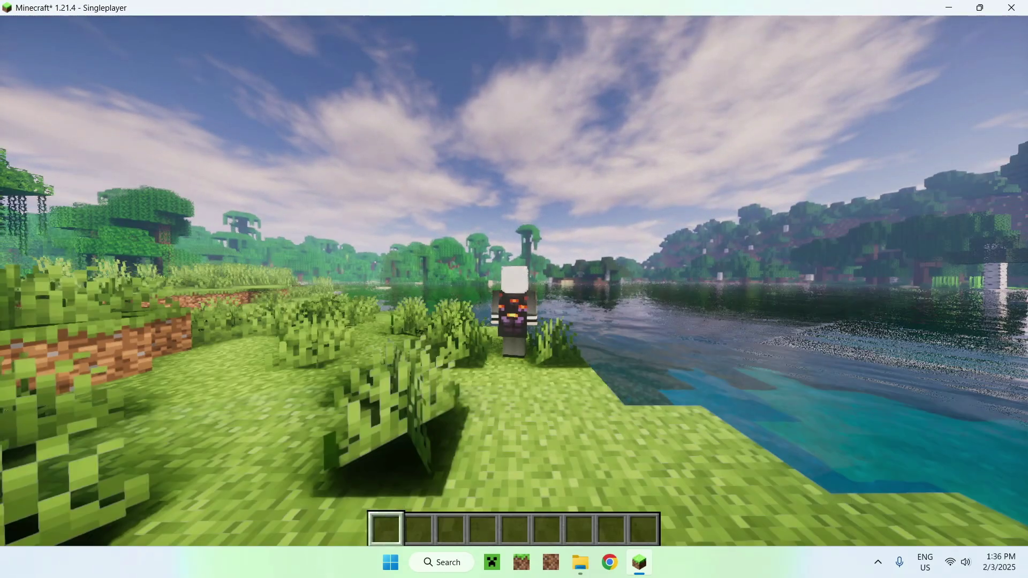
key("F5")
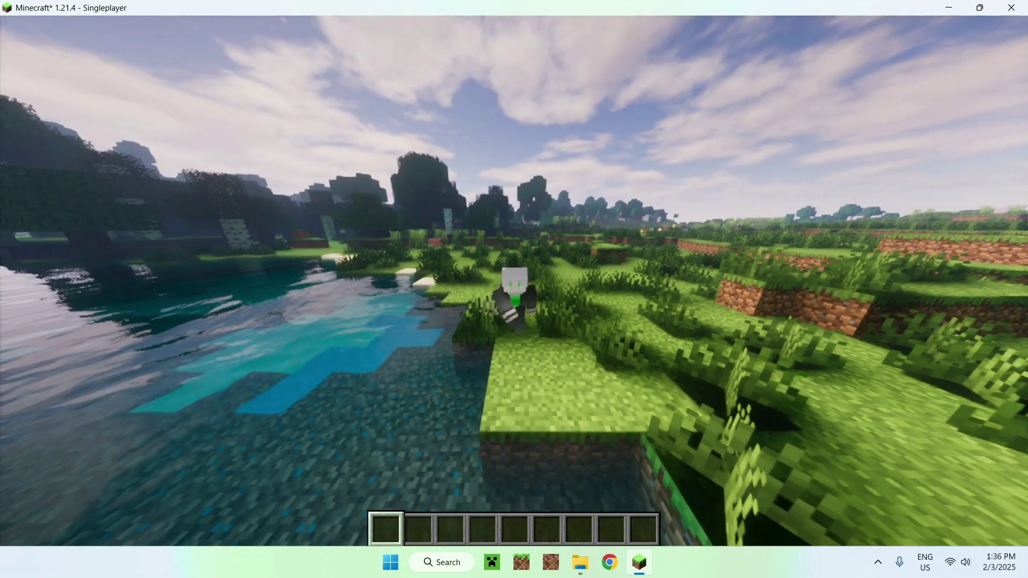